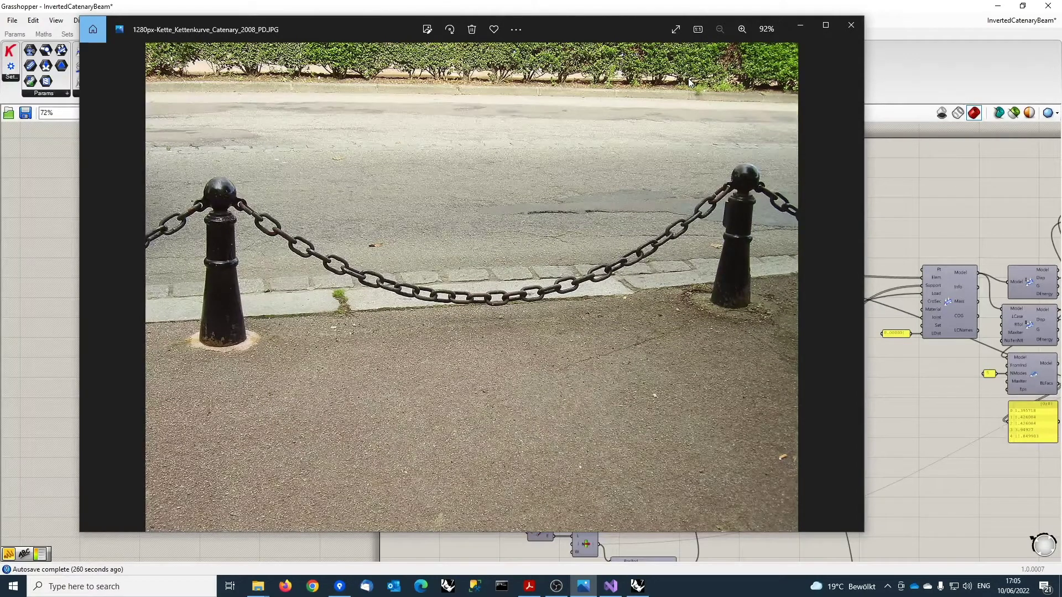
Clear the chain photo off the Inverted Catenary definition and locate the catenary curve component's place in the component palette
drag(626, 32, 0, 166)
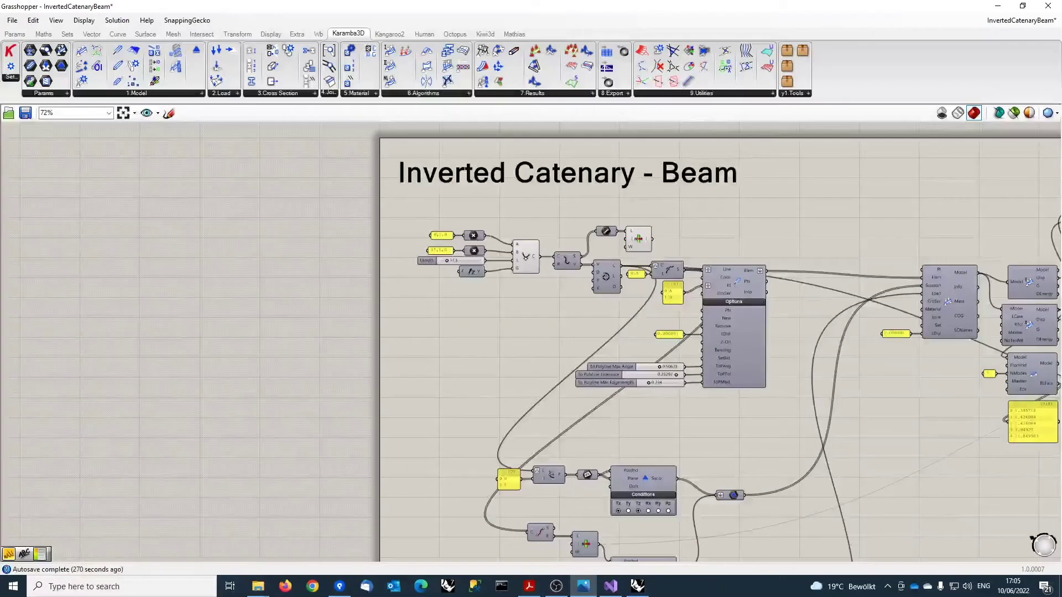
click(441, 365)
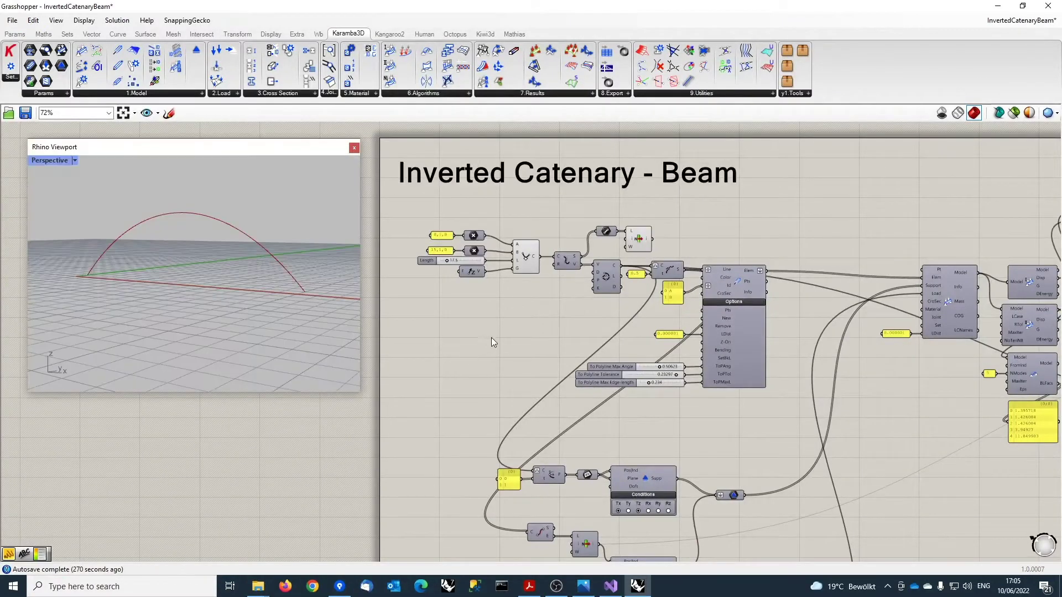
right_drag(493, 338, 443, 340)
right_click(443, 339)
click(466, 301)
scroll(474, 272, up, 3)
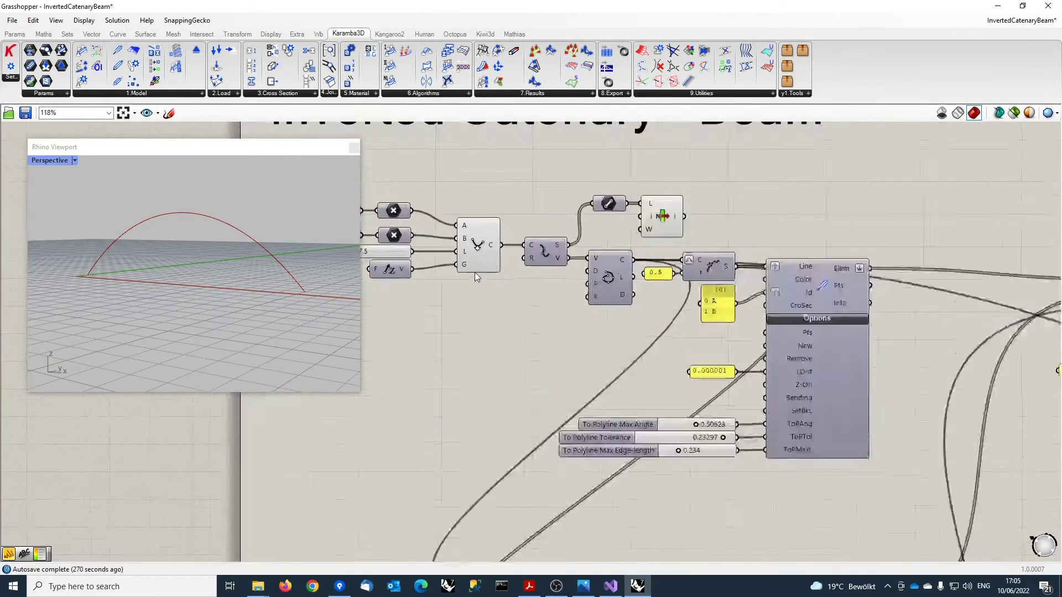
ctrl+alt+click(483, 238)
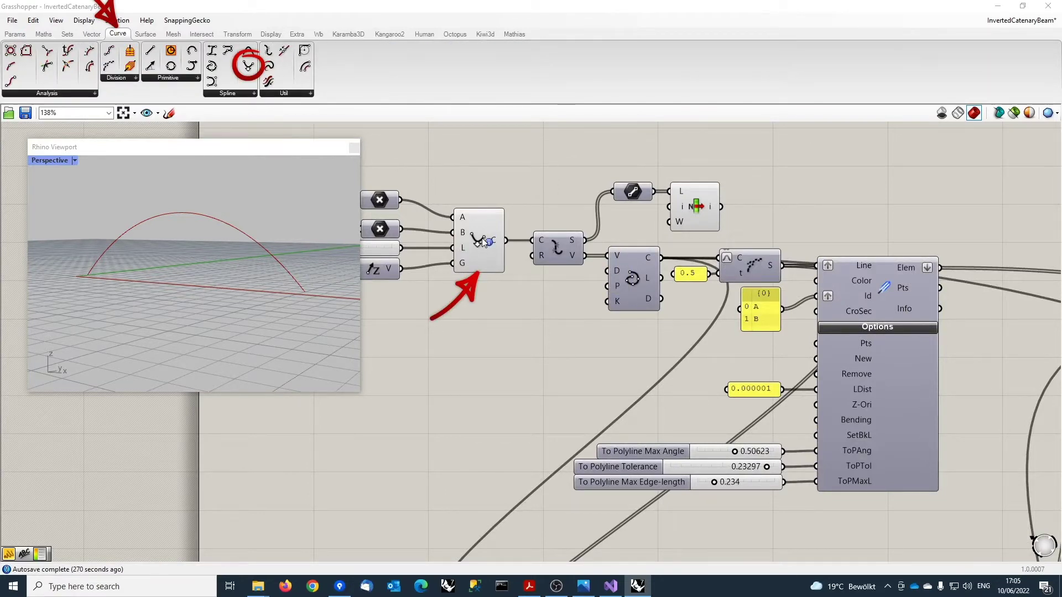
Examine the catenary component's end points, length and gravity inputs and the curve it outputs to the downstream components
right_drag(513, 327, 618, 336)
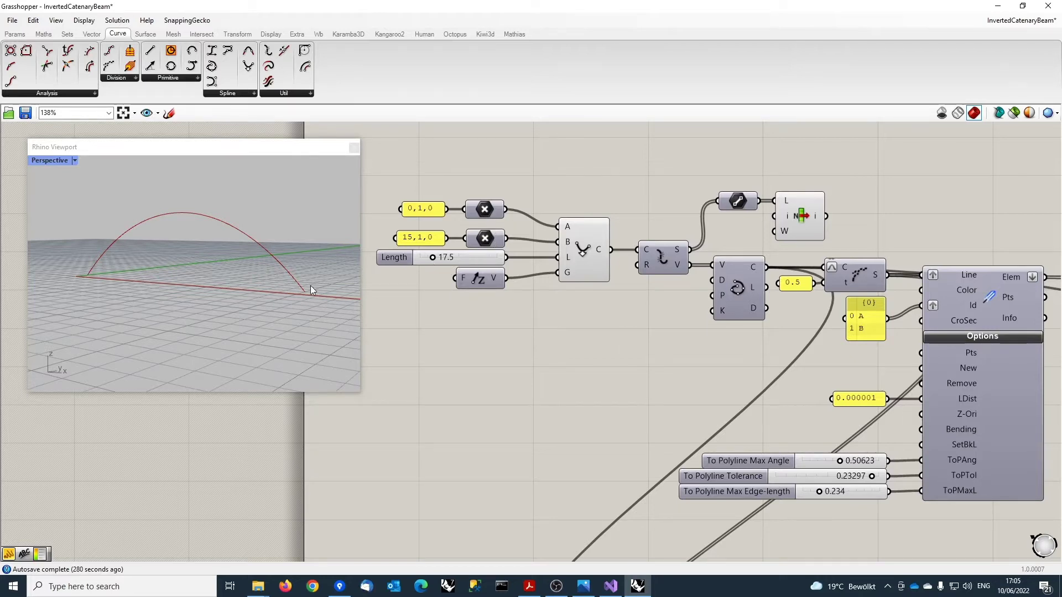
scroll(649, 228, up, 2)
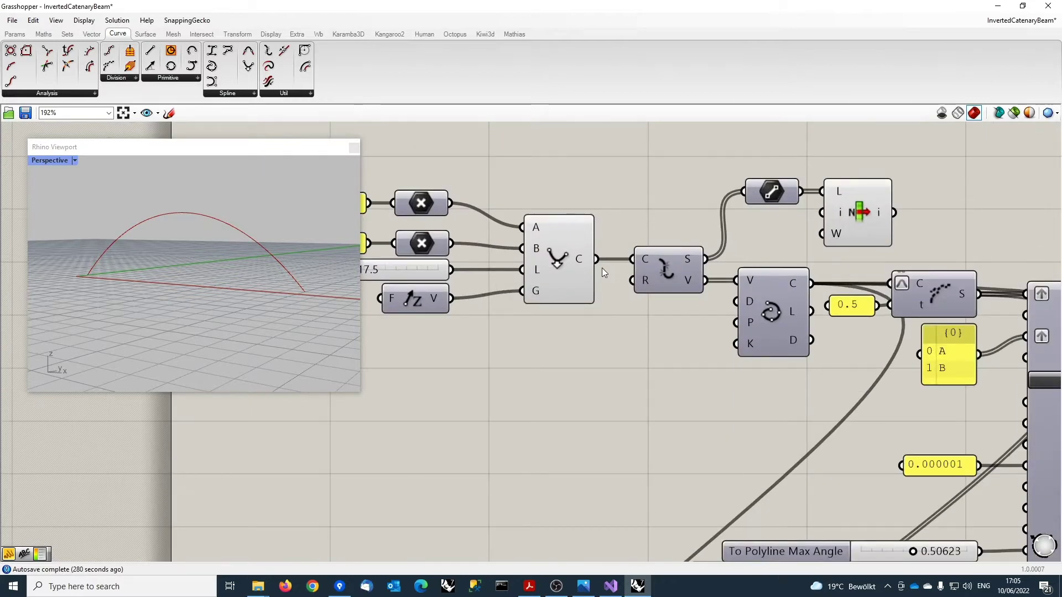
mouse_move(579, 258)
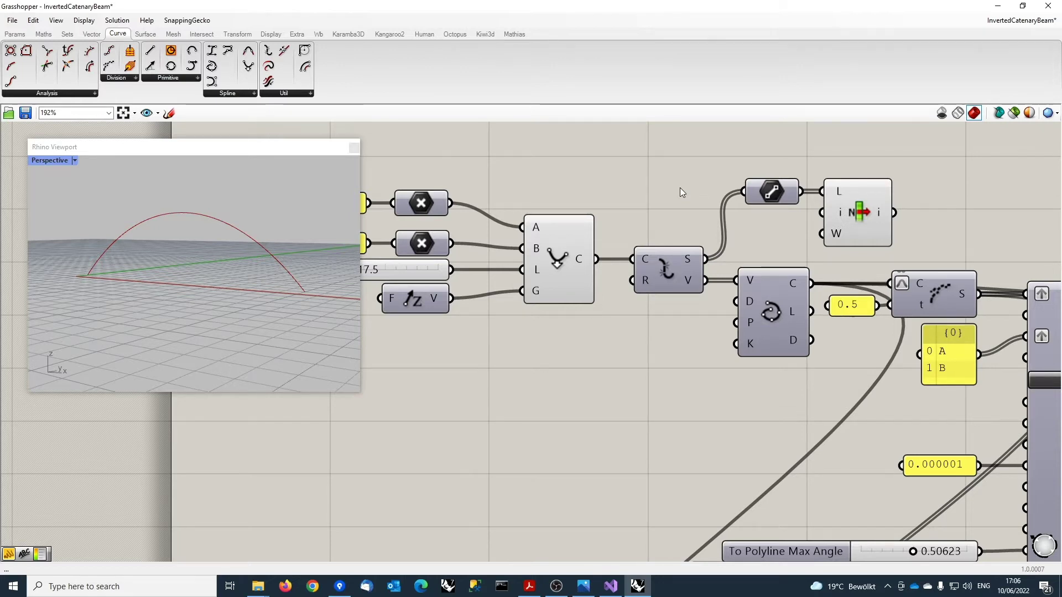
right_drag(632, 230, 561, 225)
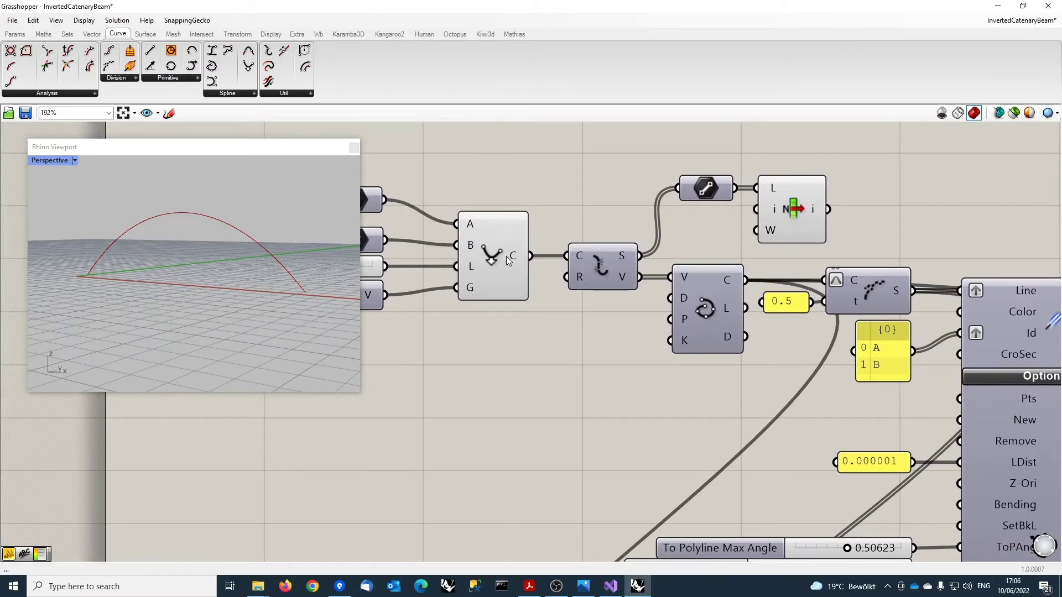
mouse_move(517, 258)
Examine the line-to-beam component's inputs, its polyline conversion sliders for angle, tolerance and edge length, and the limit distance
right_drag(950, 206, 774, 164)
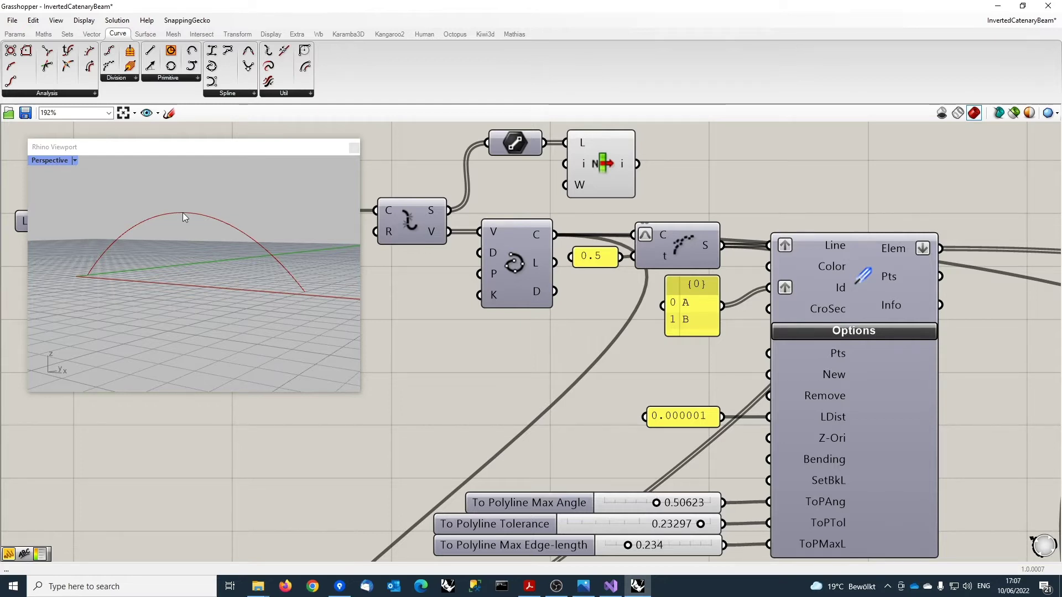
scroll(586, 342, down, 2)
mouse_move(586, 342)
right_down()
mouse_move(622, 313)
mouse_move(607, 281)
mouse_move(596, 342)
right_up()
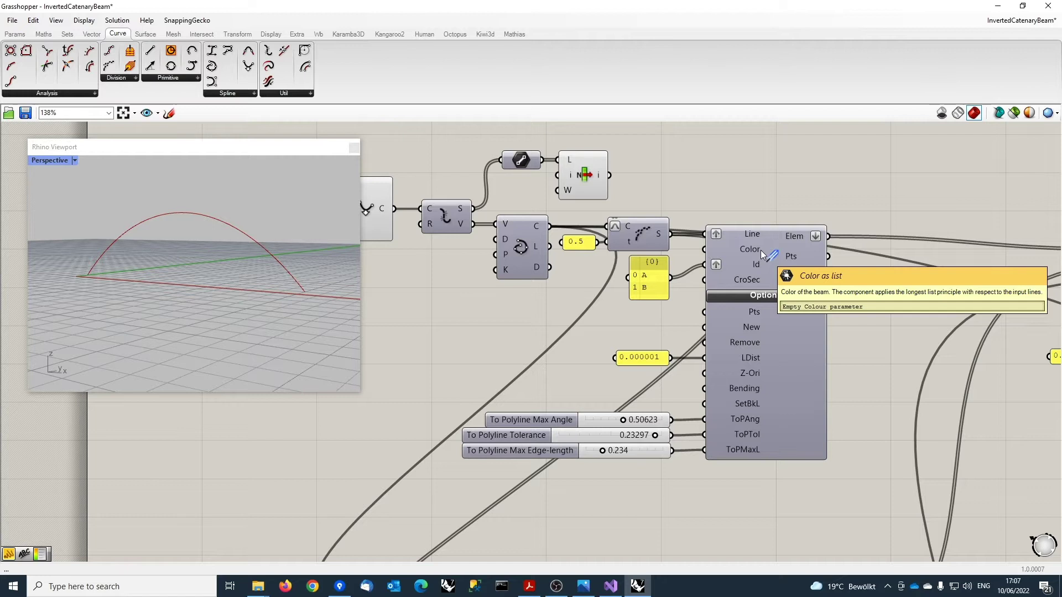
right_drag(660, 324, 622, 285)
right_drag(632, 364, 660, 354)
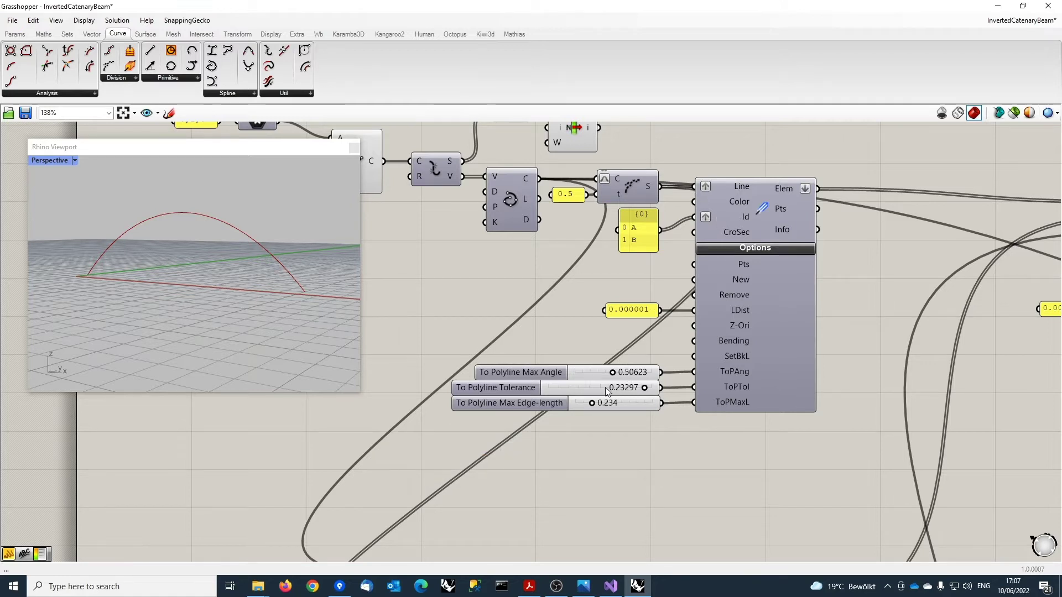
right_drag(571, 337, 486, 356)
scroll(486, 356, down, 1)
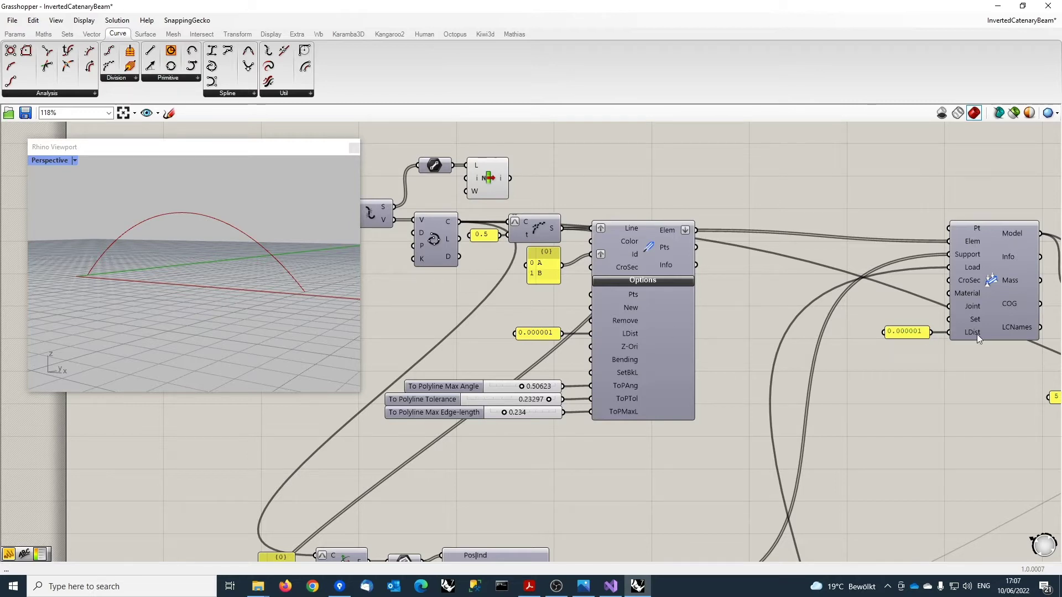
Turn on the preview of the model view component that holds the display scales and render settings
scroll(977, 332, down, 2)
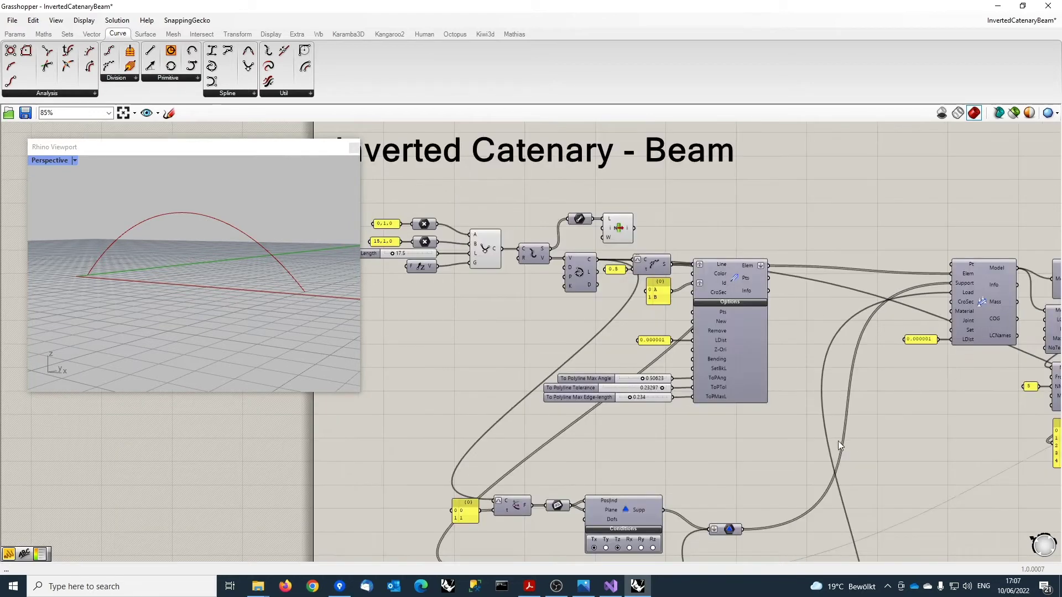
scroll(840, 440, down, 3)
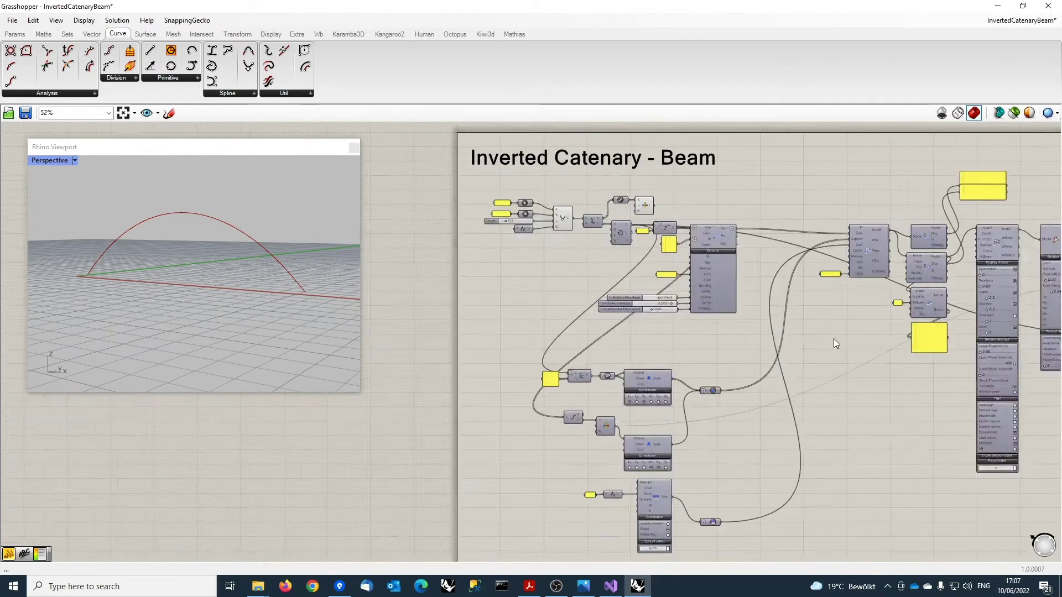
scroll(754, 343, up, 1)
scroll(755, 344, up, 1)
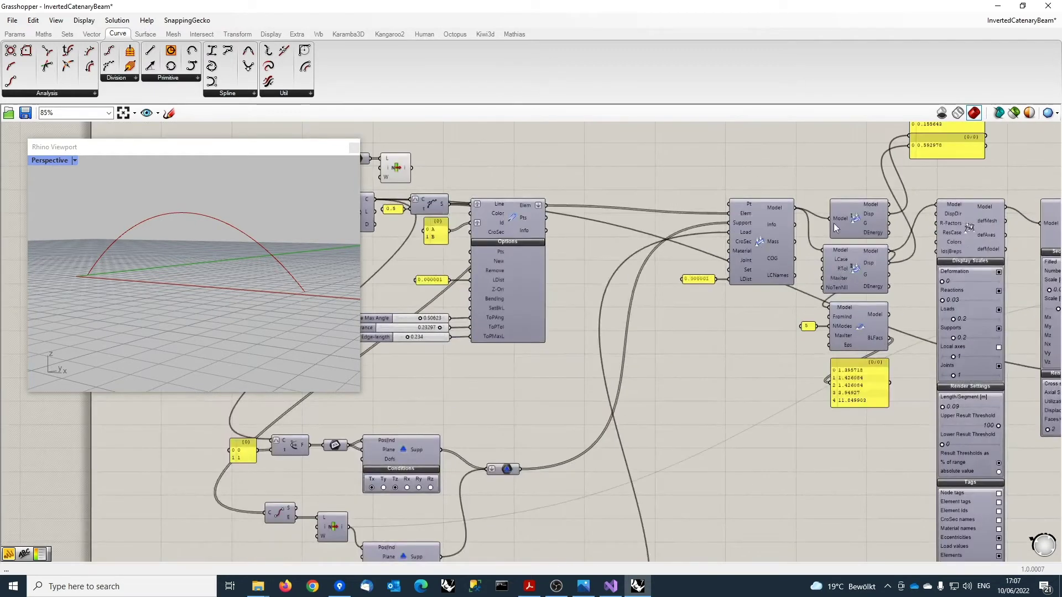
click(968, 227)
middle_click(966, 224)
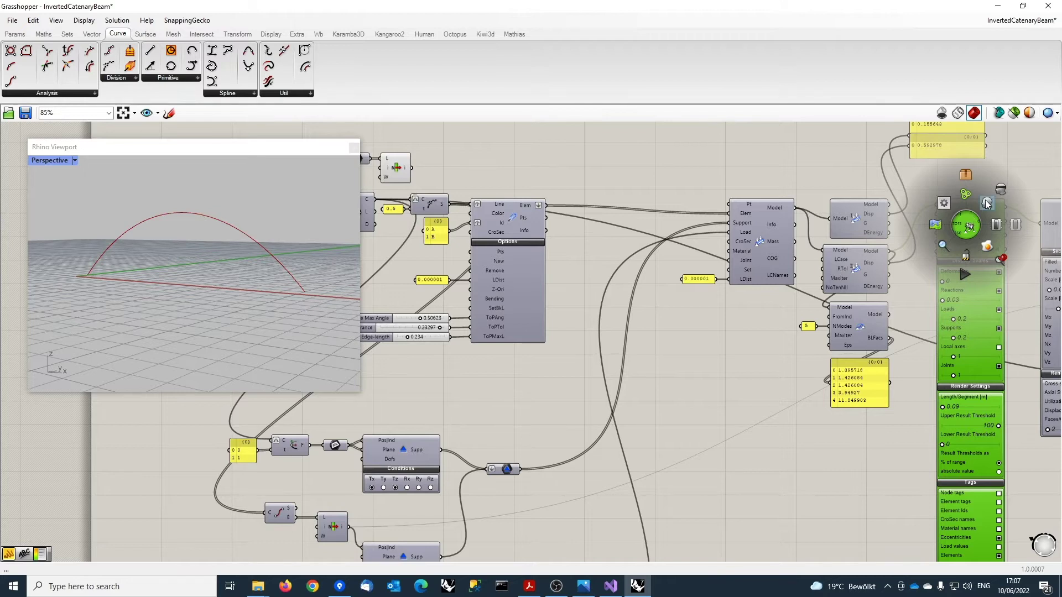
click(973, 221)
Hide the loads in the model view component's display settings
right_drag(595, 273, 781, 228)
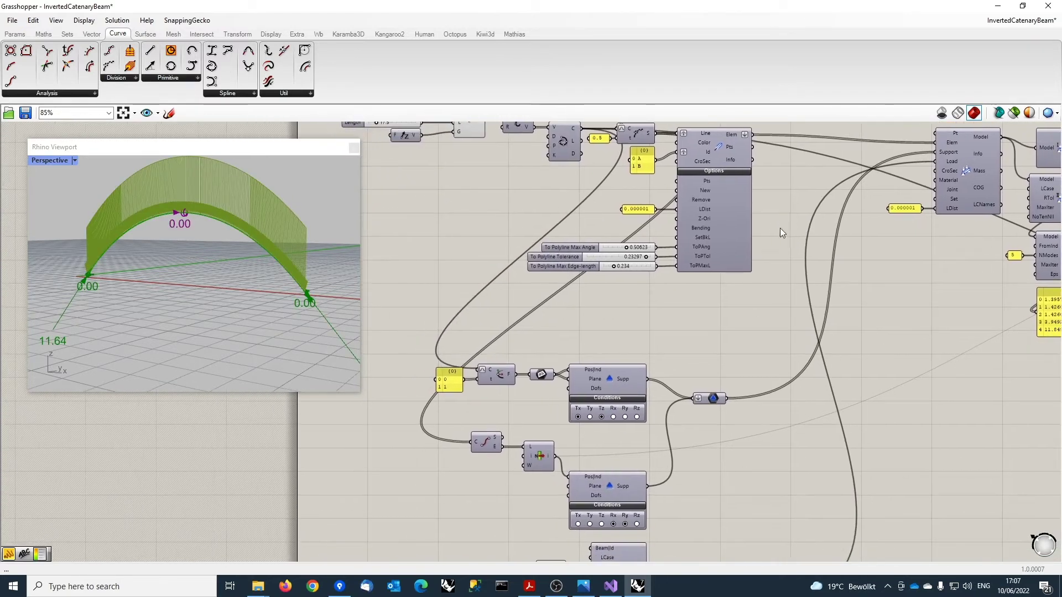
right_drag(895, 292, 515, 317)
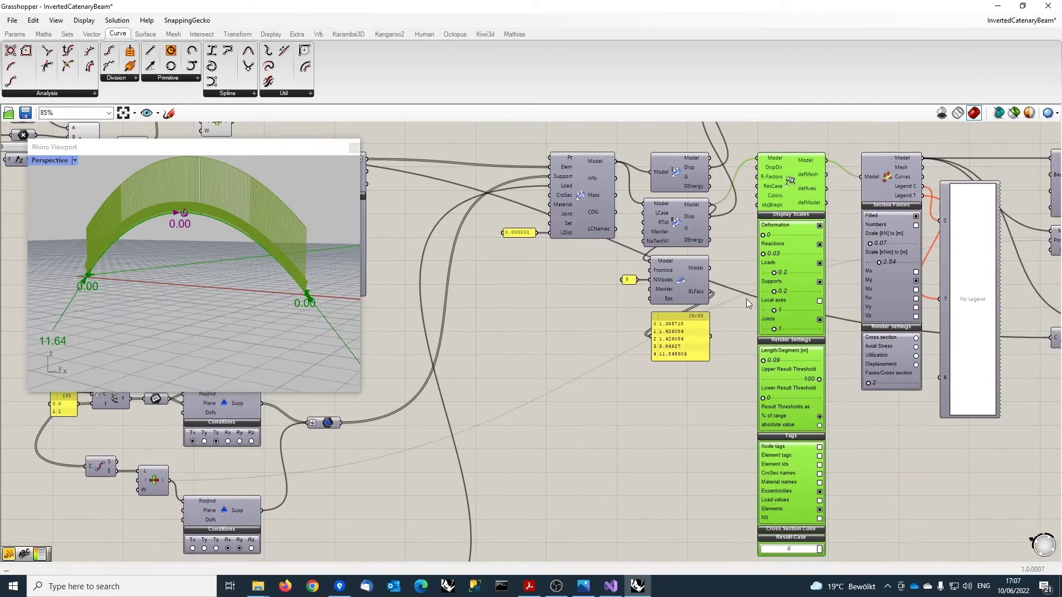
scroll(764, 276, up, 1)
click(830, 261)
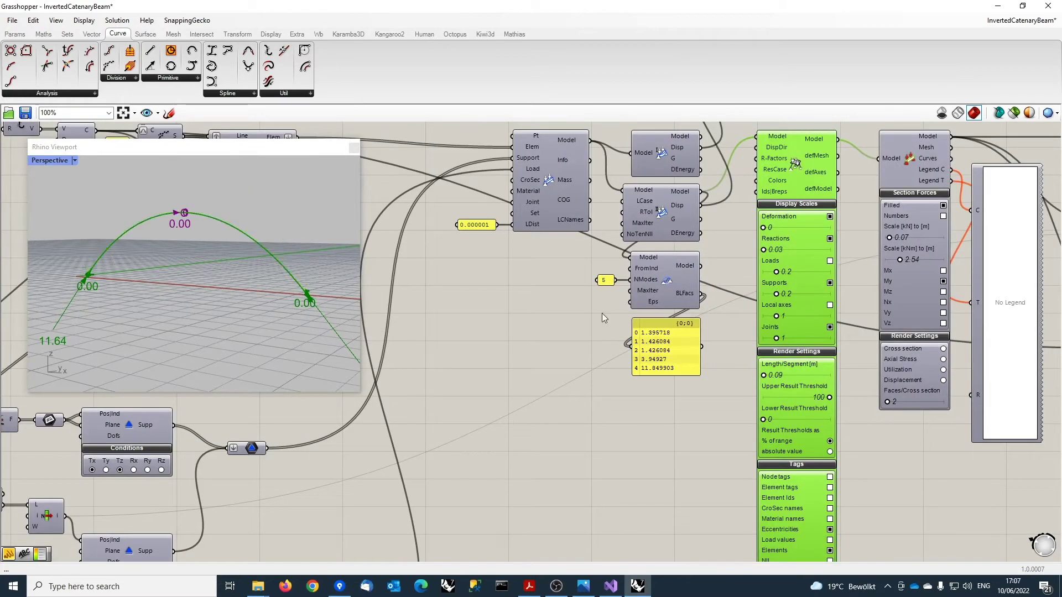
Inspect the supports and reaction forces at both ends of the arch from several angles
right_drag(480, 352, 838, 352)
right_drag(545, 356, 743, 307)
right_drag(88, 318, 222, 283)
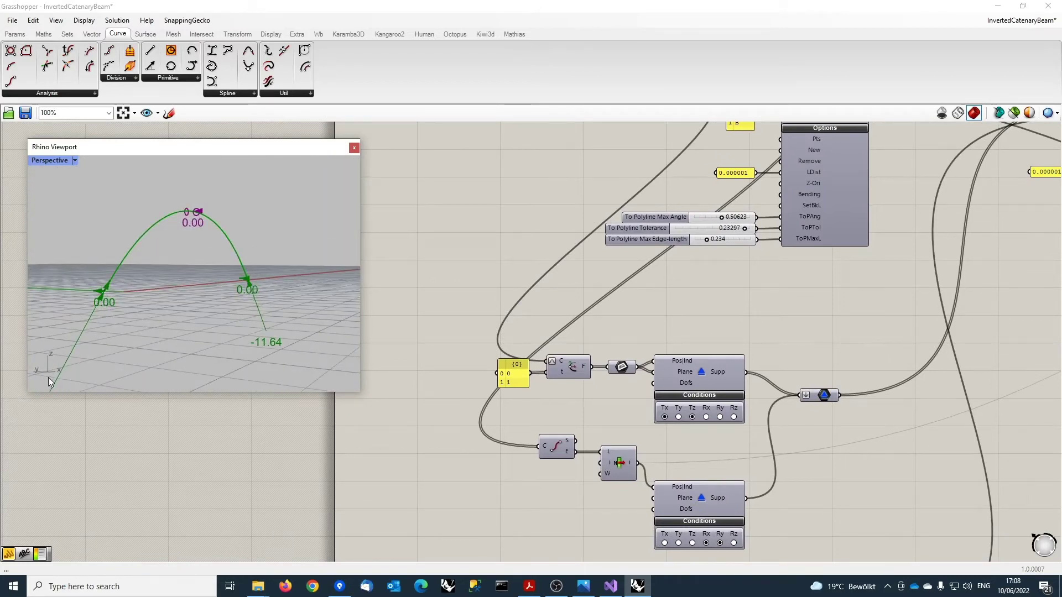
right_drag(128, 258, 46, 295)
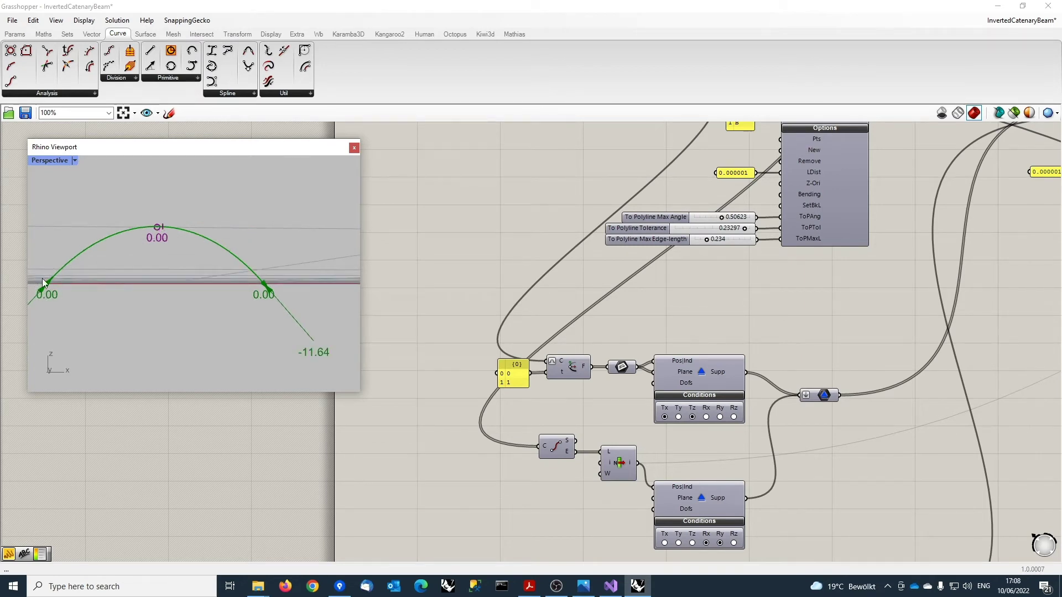
right_drag(41, 281, 119, 298)
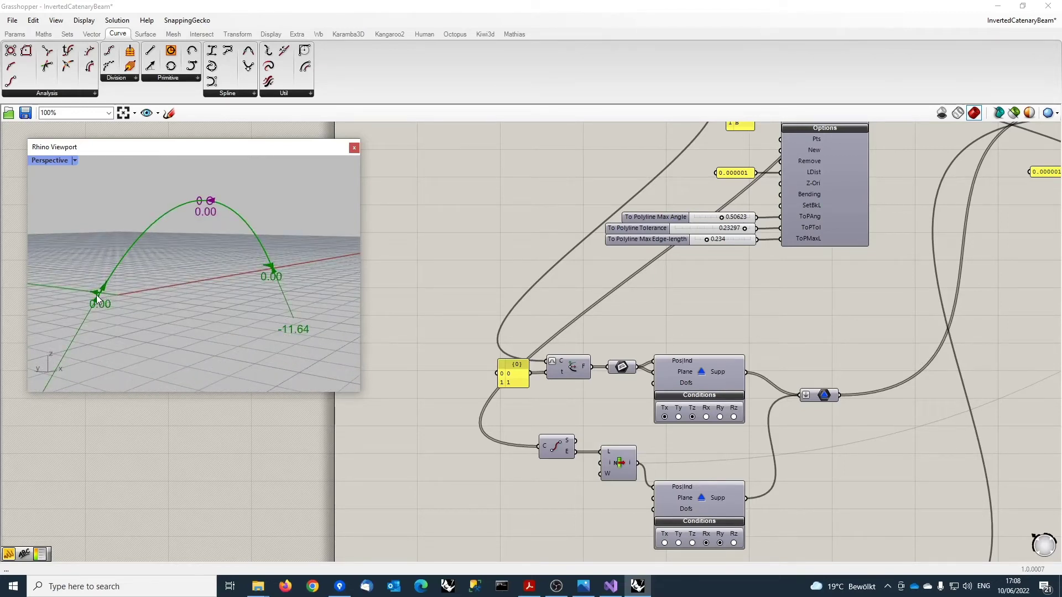
right_drag(131, 271, 95, 290)
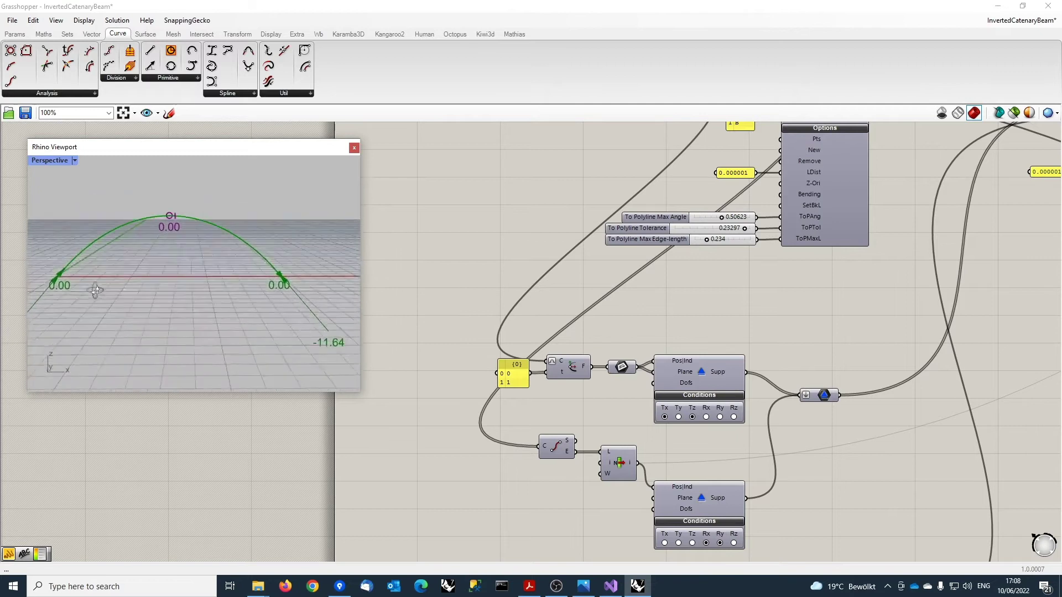
right_drag(577, 288, 474, 358)
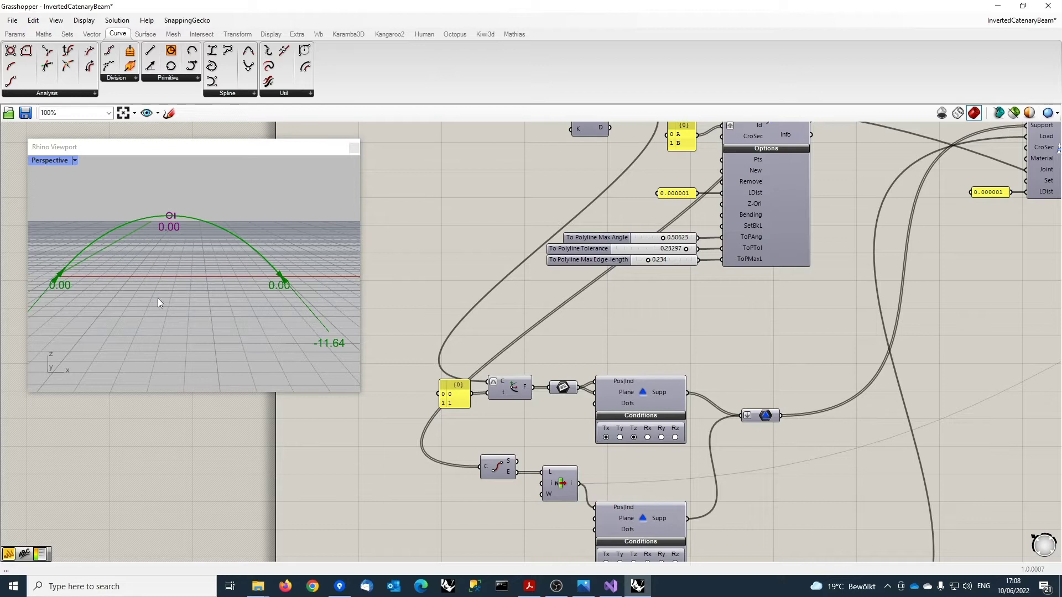
Examine the two support components, comparing their positions, planes and fixed translation and rotation conditions
scroll(566, 348, up, 2)
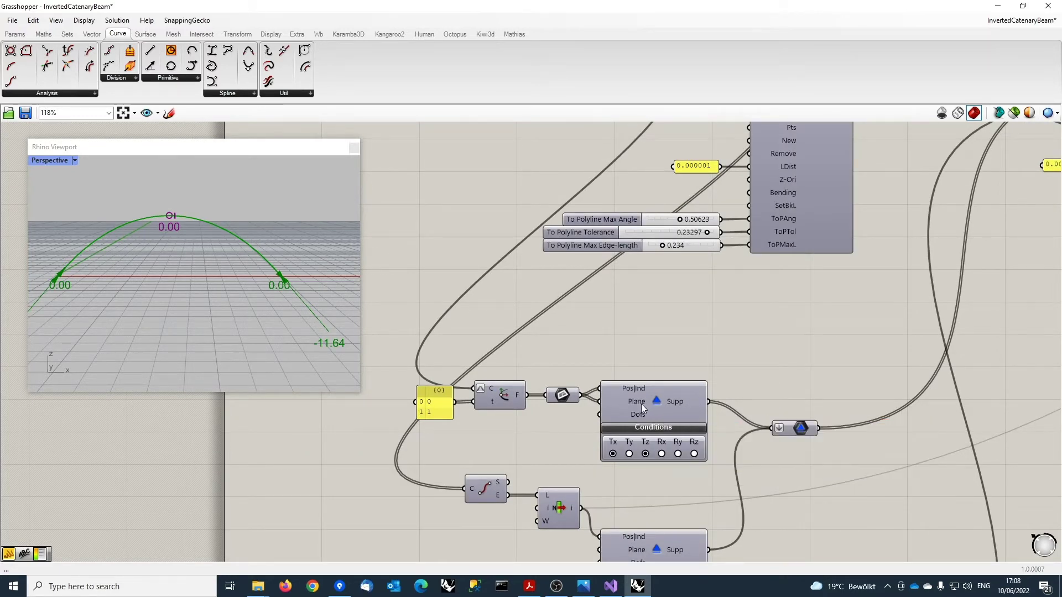
scroll(396, 367, down, 2)
right_drag(273, 294, 224, 316)
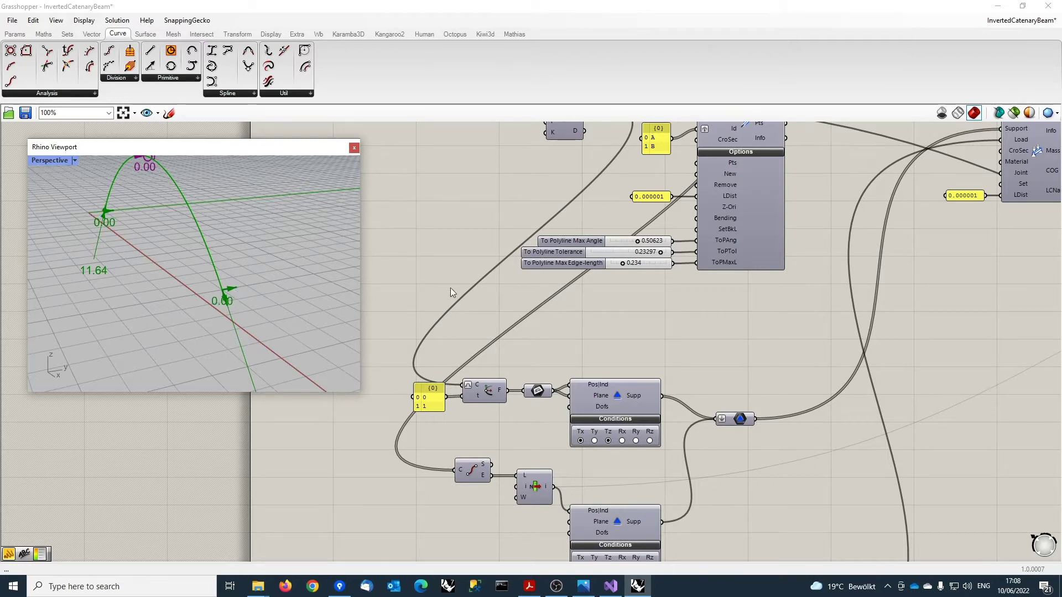
right_drag(614, 333, 643, 258)
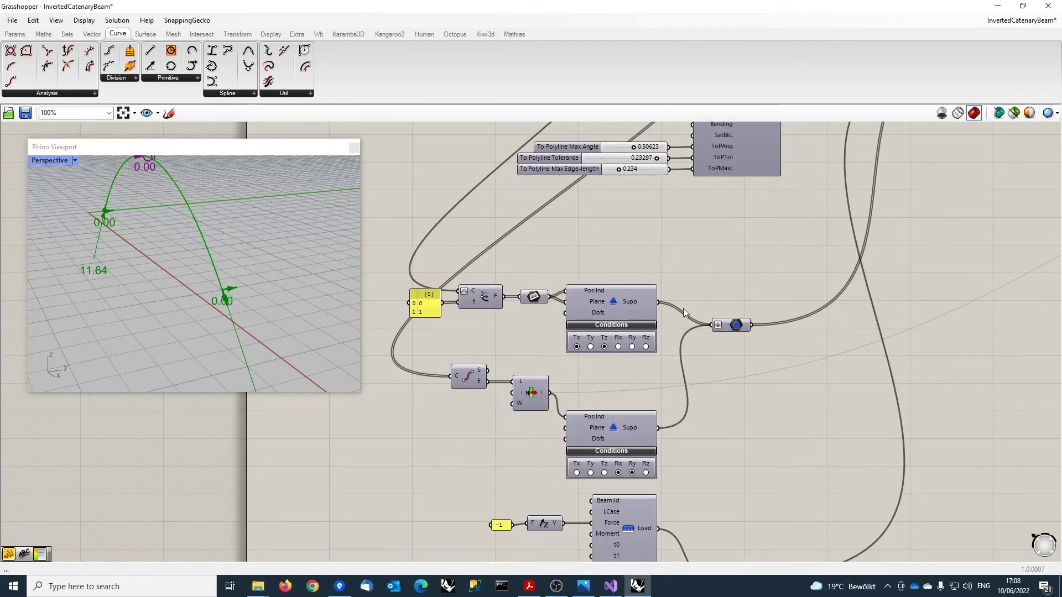
right_drag(708, 435, 714, 372)
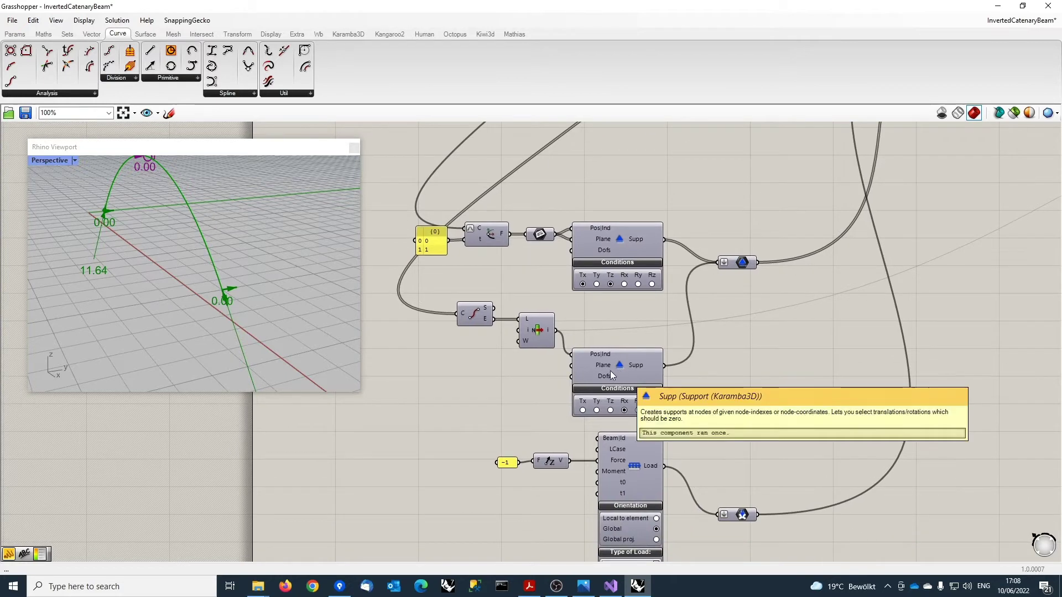
Inspect the support symbols at the arch's ends and crown in the 3D view at different zooms and angles
shift+right_drag(112, 232, 150, 294)
scroll(166, 225, up, 2)
right_drag(165, 224, 146, 216)
scroll(180, 231, down, 3)
scroll(181, 223, up, 4)
scroll(189, 222, down, 3)
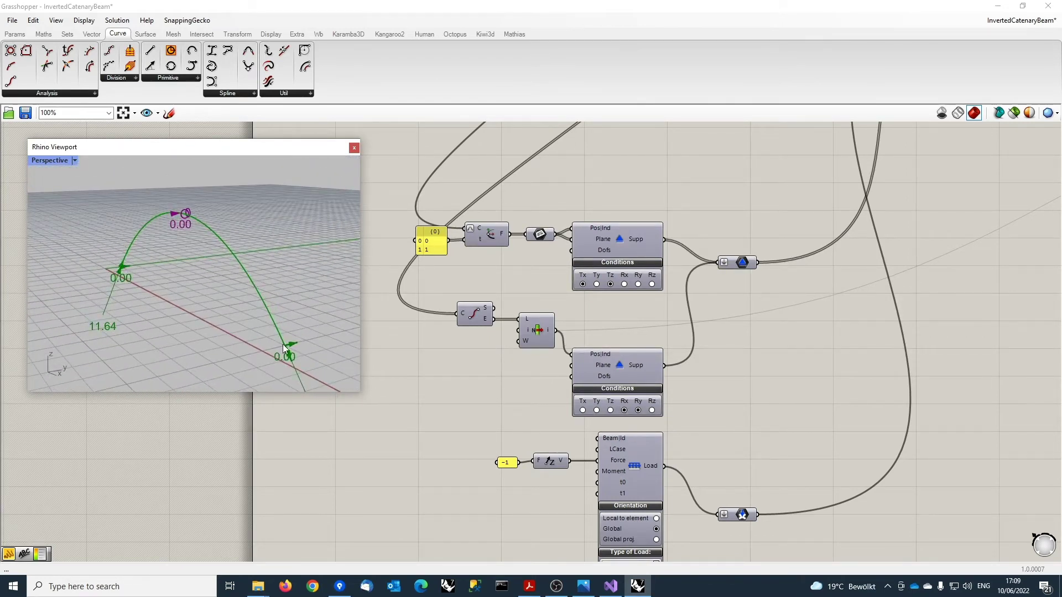
right_drag(71, 301, 141, 297)
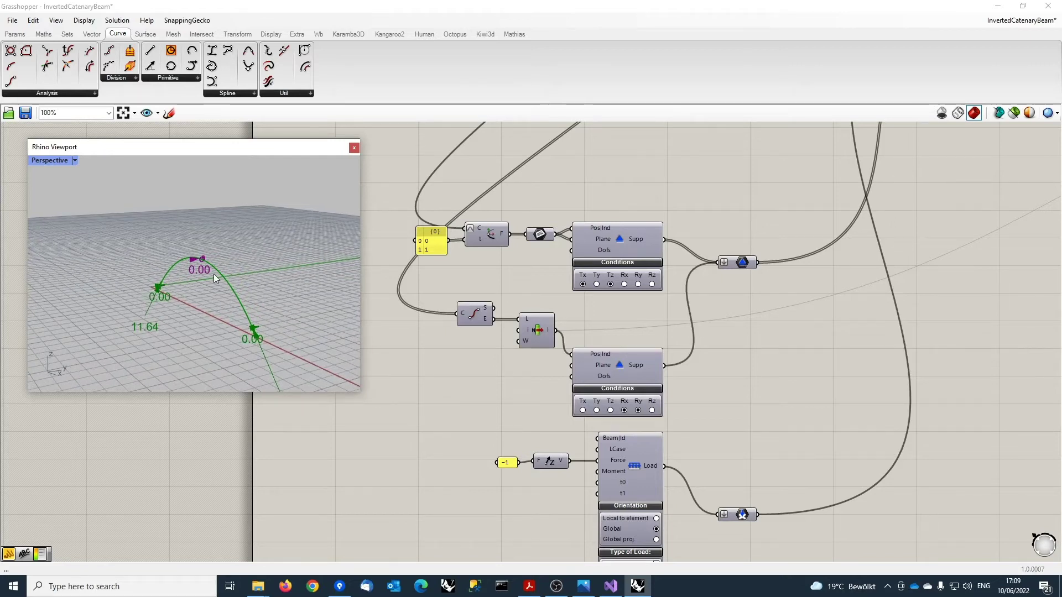
right_drag(263, 284, 165, 298)
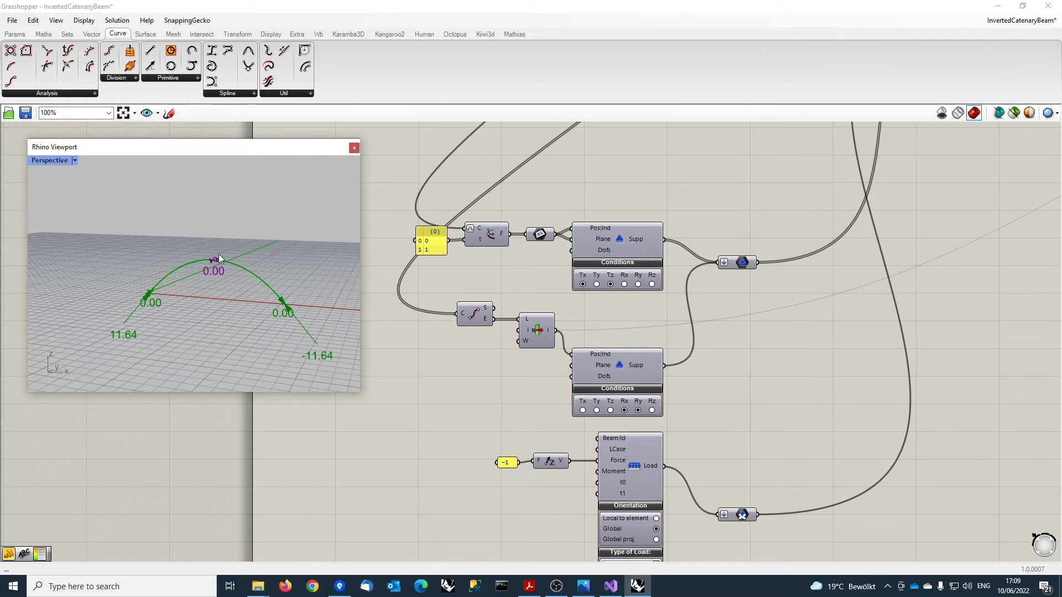
Review the beam load component and turn on the load display in the model view component
right_drag(728, 428, 702, 304)
scroll(626, 353, down, 4)
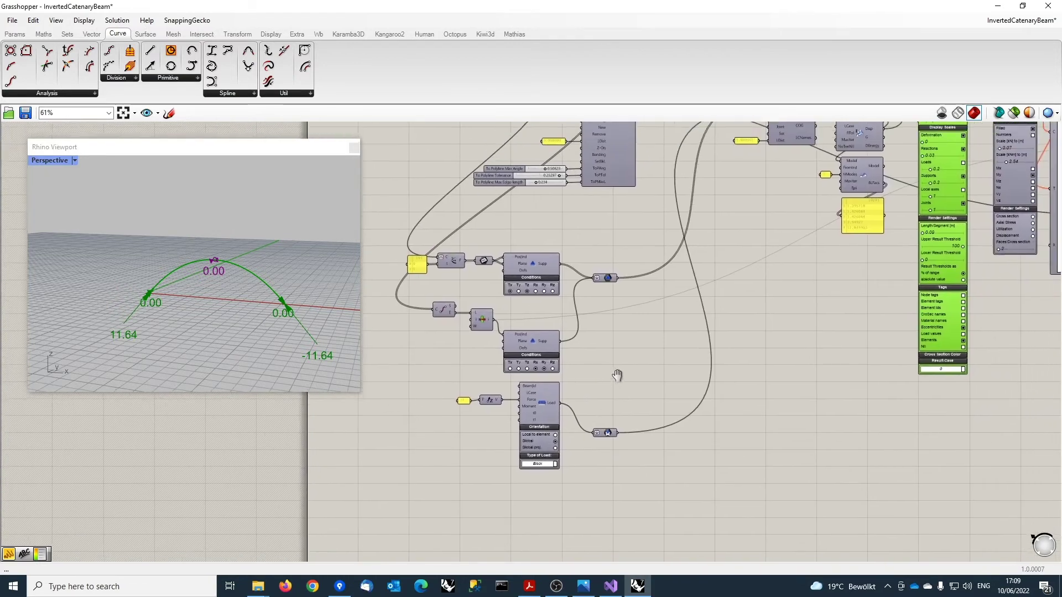
scroll(585, 400, up, 3)
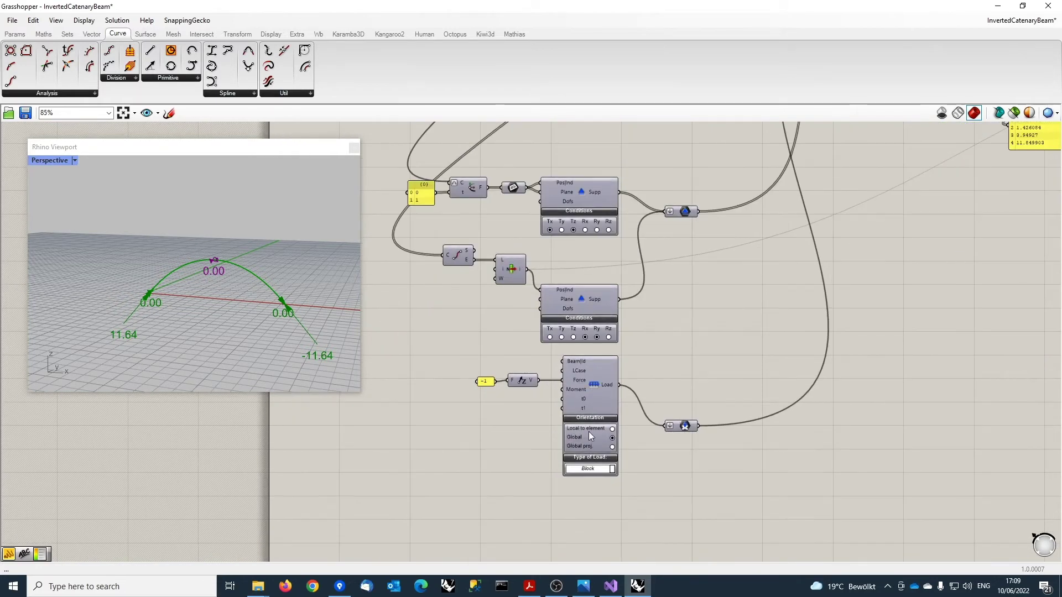
right_drag(733, 361, 621, 504)
right_drag(794, 422, 651, 498)
scroll(829, 322, up, 3)
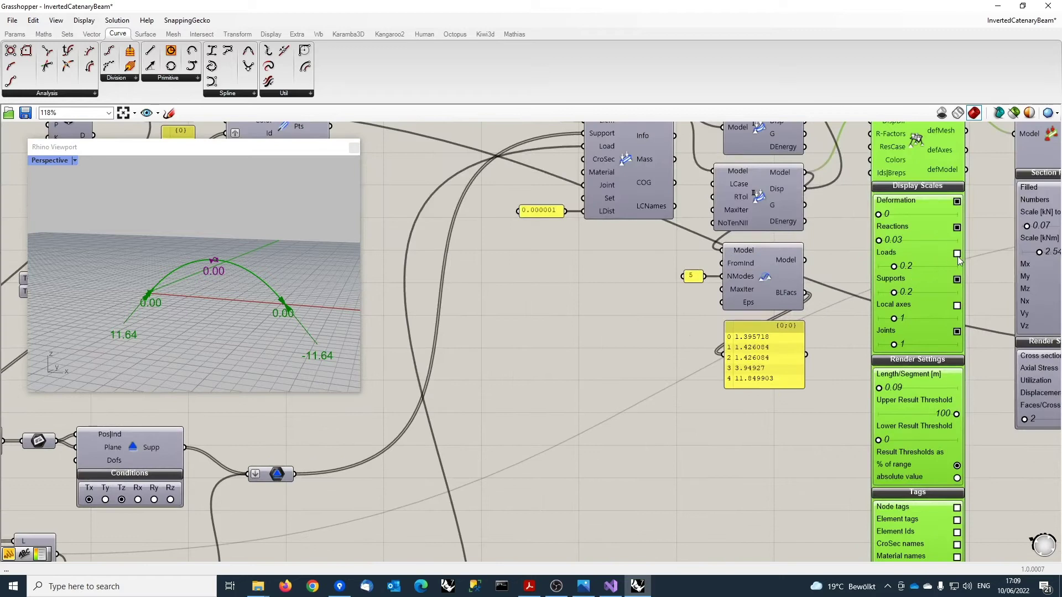
click(958, 255)
mouse_move(602, 357)
right_down()
mouse_move(609, 339)
mouse_move(789, 194)
right_up()
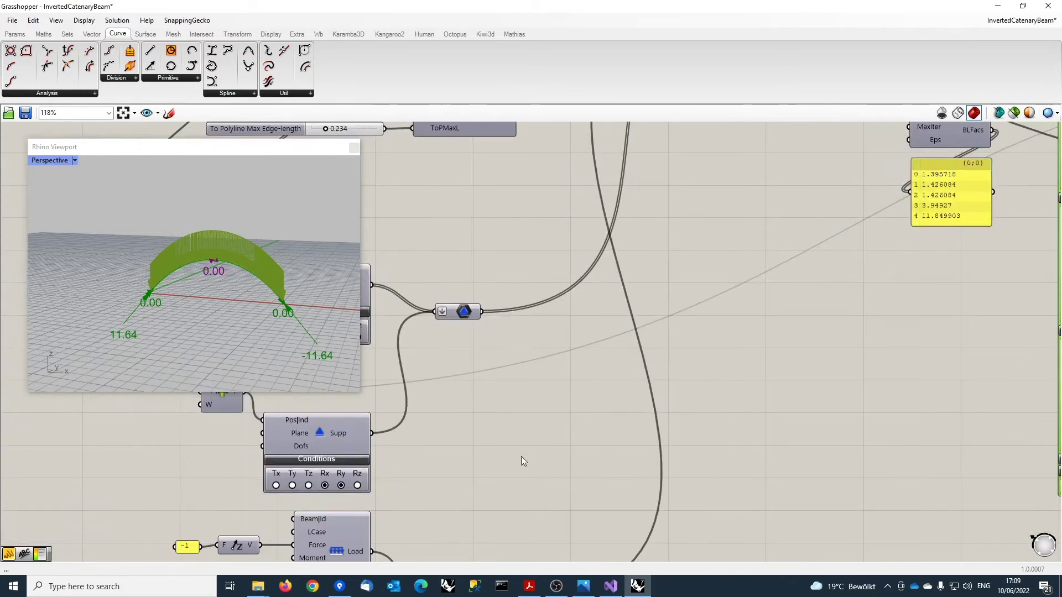
Review the beam load component and switch off the load display in the model view component
right_drag(492, 474, 716, 243)
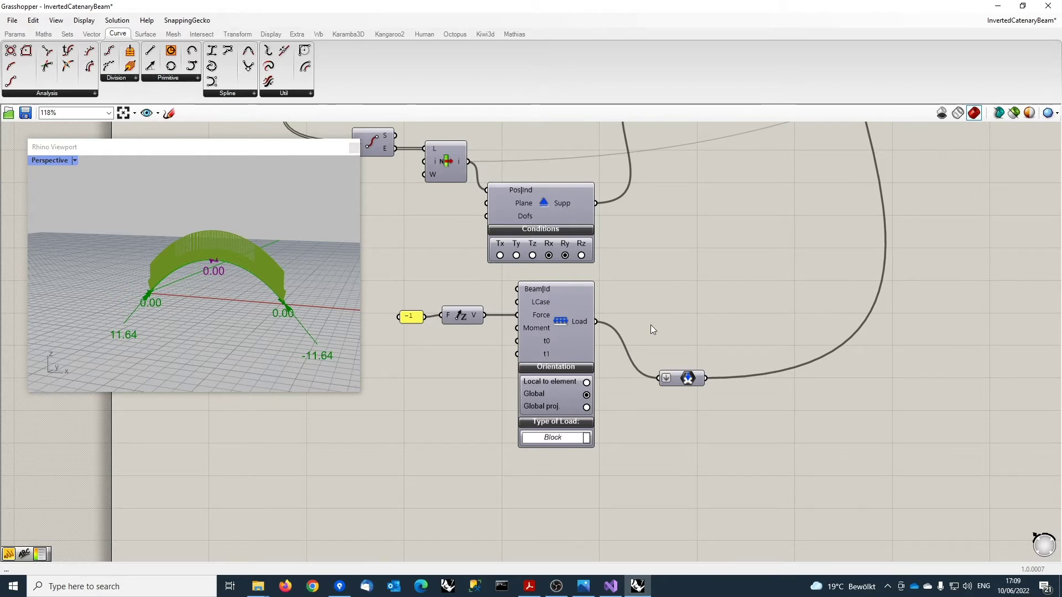
scroll(650, 324, down, 4)
right_drag(675, 304, 682, 581)
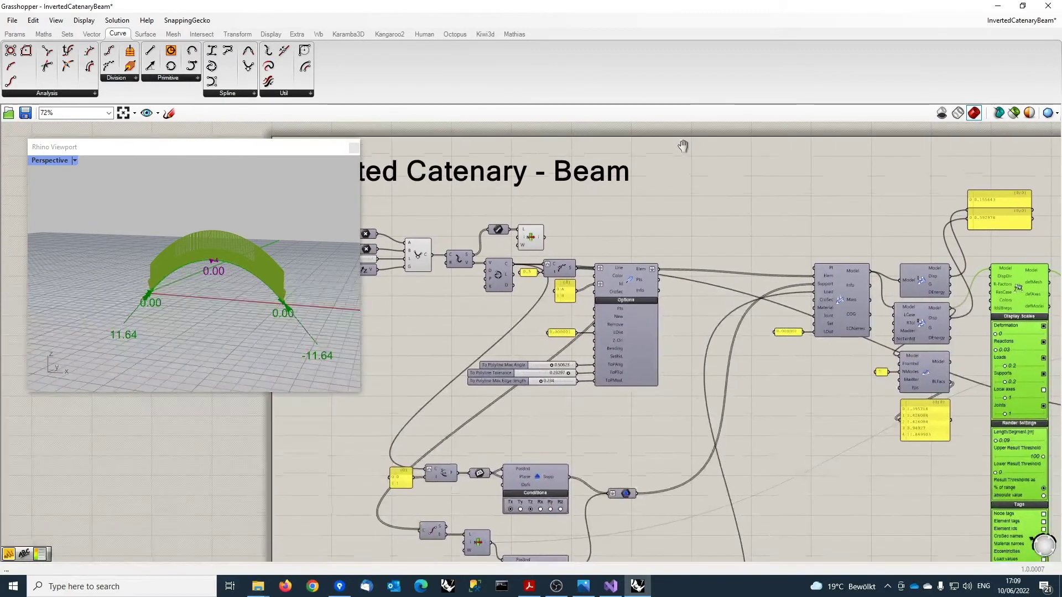
right_drag(826, 413, 614, 413)
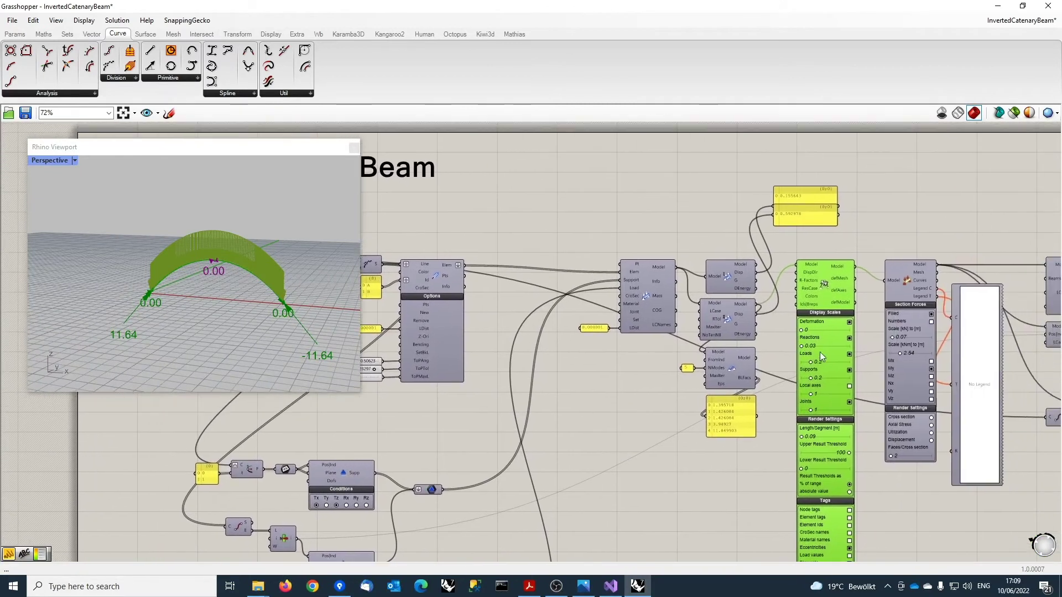
scroll(823, 329, up, 2)
scroll(769, 330, up, 2)
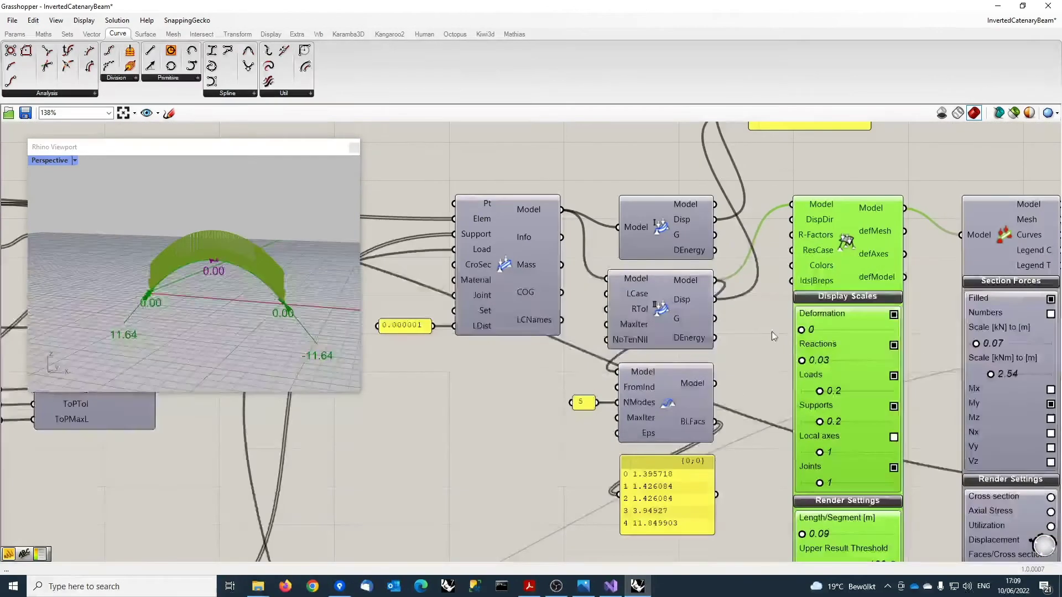
click(765, 327)
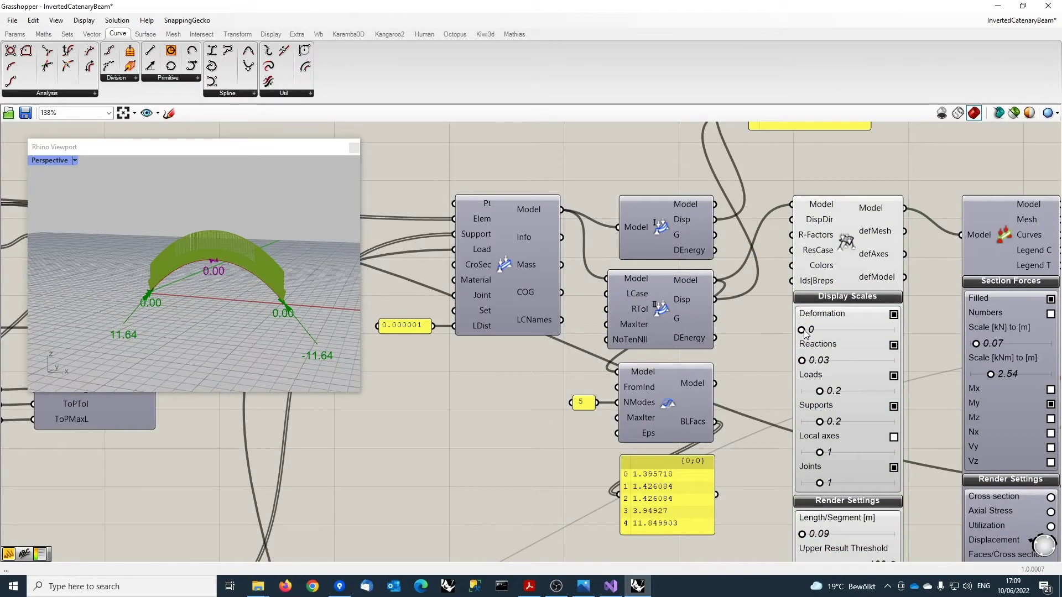
click(894, 376)
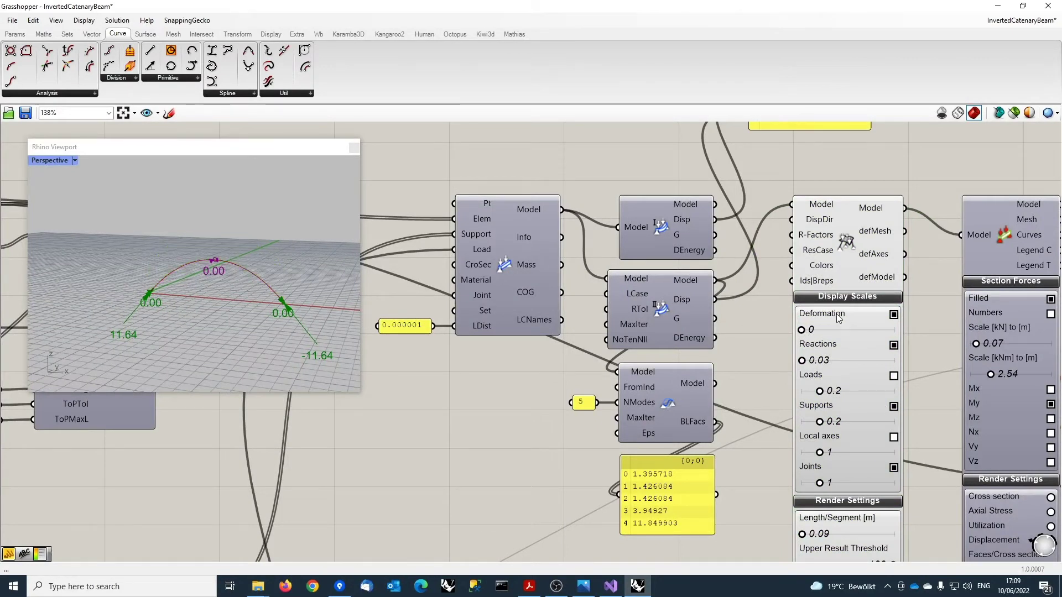
Set the model view's deformation scale to 81.64 and inspect the deformed arch in the 3D view
scroll(836, 319, up, 2)
drag(790, 335, 901, 340)
scroll(430, 316, up, 2)
scroll(283, 321, up, 1)
scroll(283, 321, up, 2)
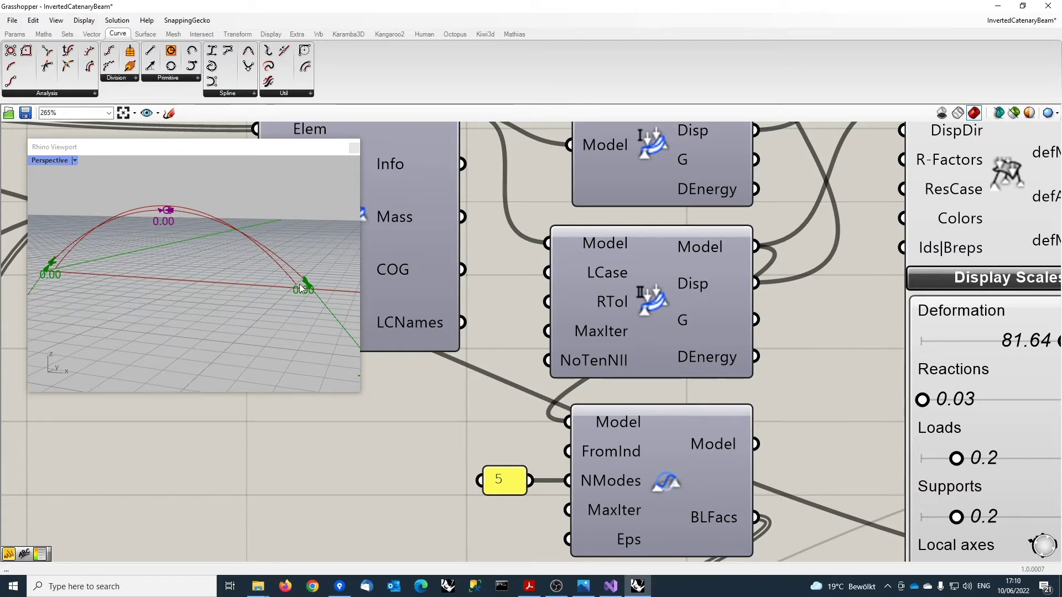
scroll(226, 227, down, 1)
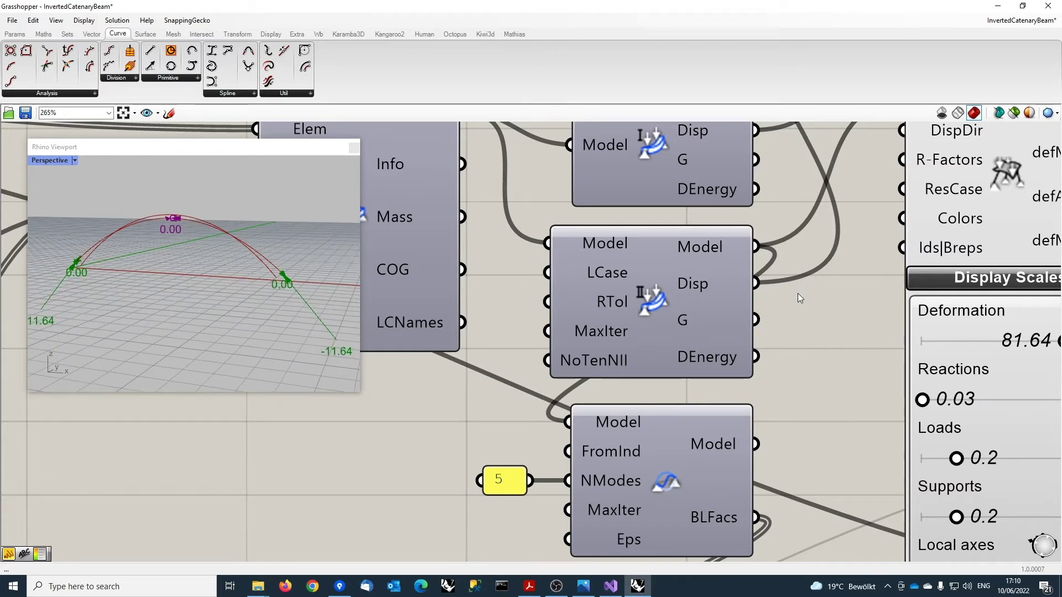
Compare the maximum displacement results of the first-order and second-order analysis components
scroll(798, 293, down, 3)
scroll(749, 252, down, 2)
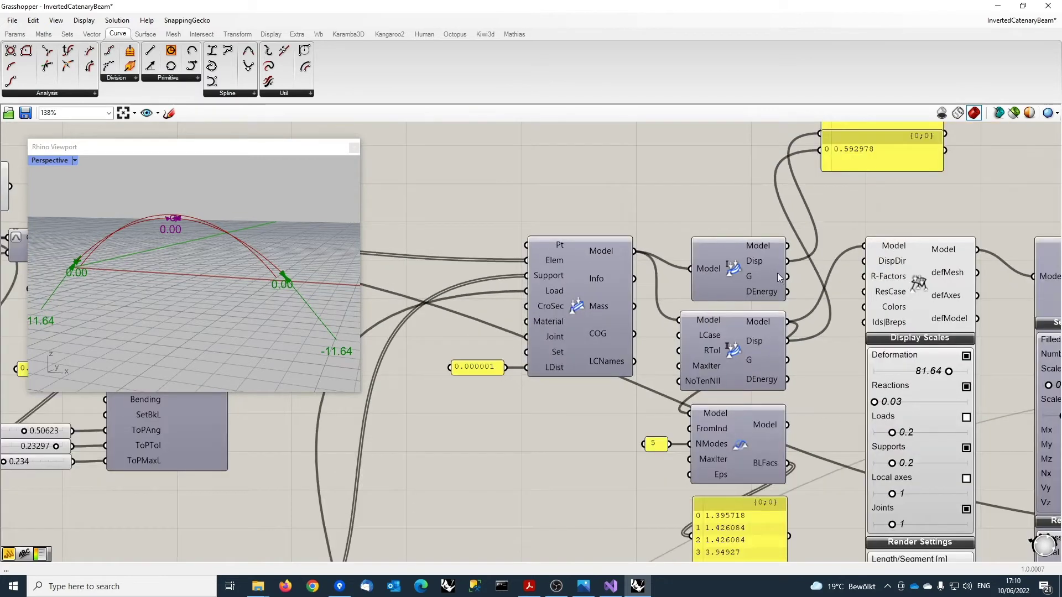
right_drag(818, 201, 753, 267)
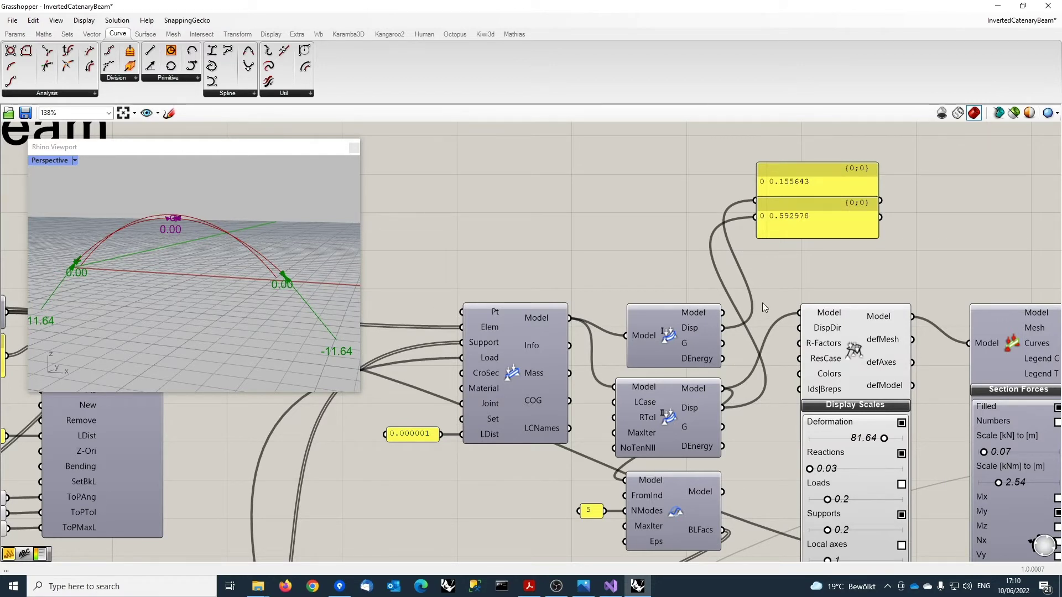
scroll(762, 303, down, 2)
right_drag(781, 282, 735, 269)
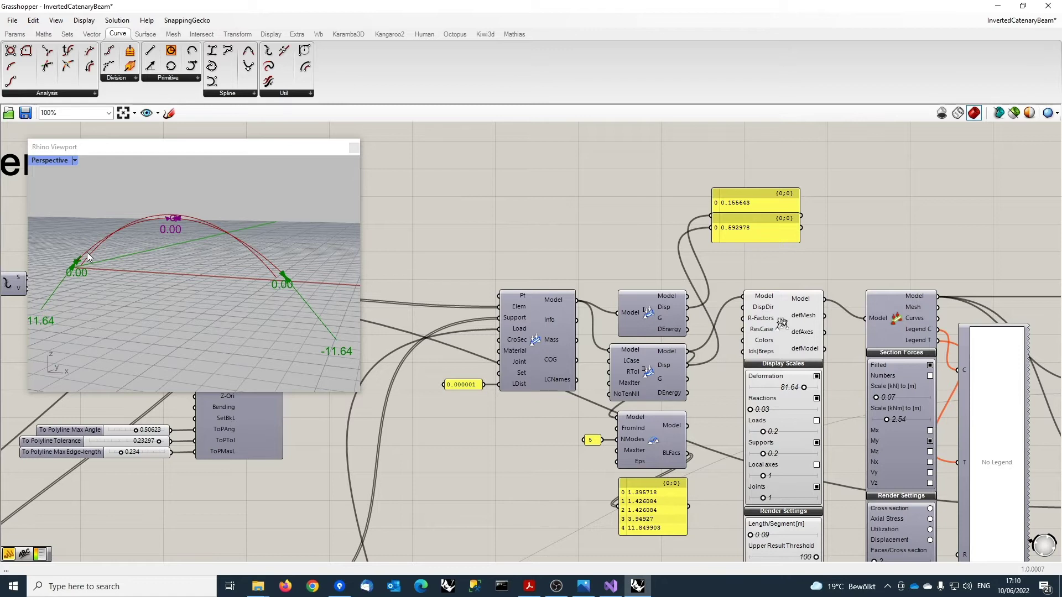
right_drag(618, 209, 633, 159)
scroll(612, 409, down, 3)
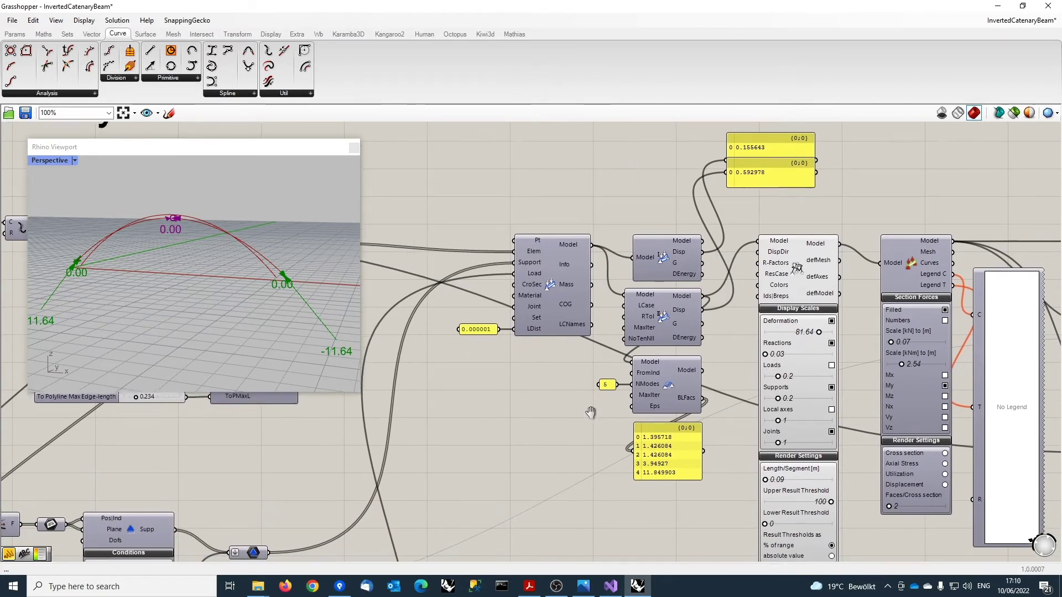
Enable the beam view component's preview and inspect the My bending moment diagram along the arch
click(828, 300)
middle_click(828, 300)
click(849, 282)
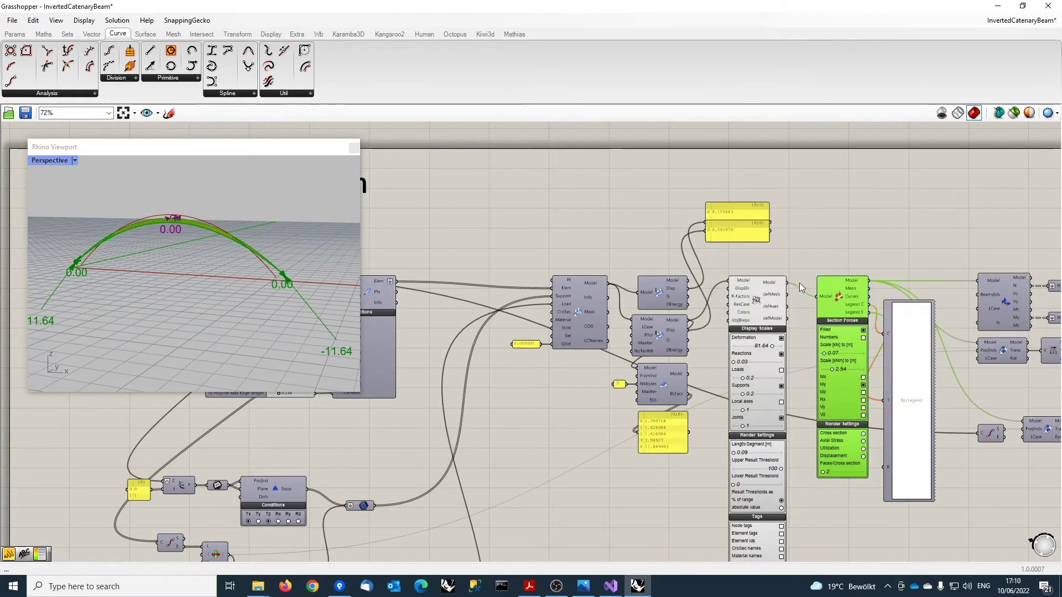
scroll(205, 242, up, 4)
scroll(187, 216, up, 2)
scroll(185, 211, down, 2)
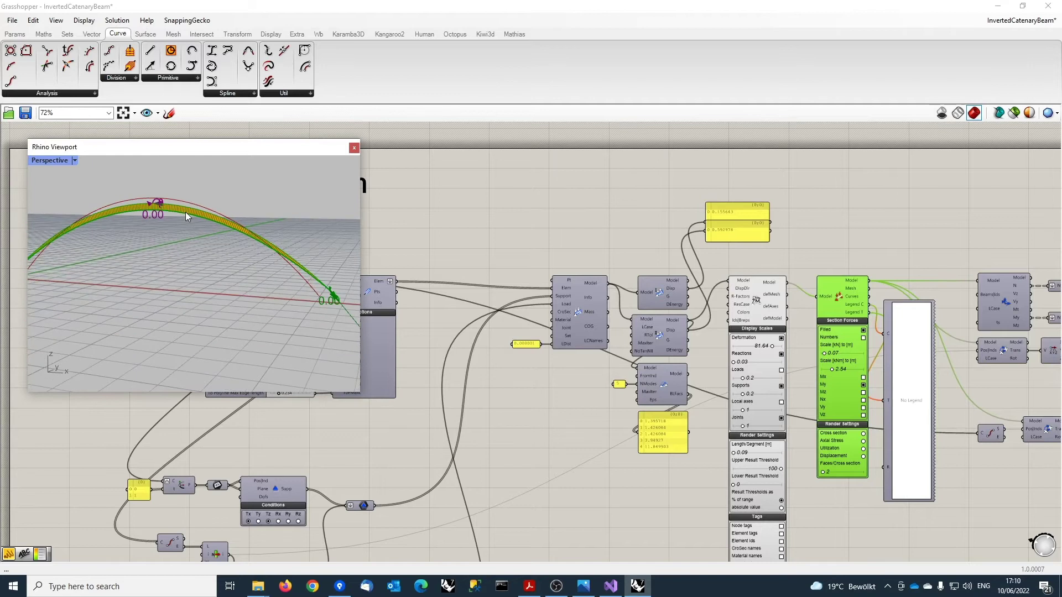
scroll(130, 212, down, 2)
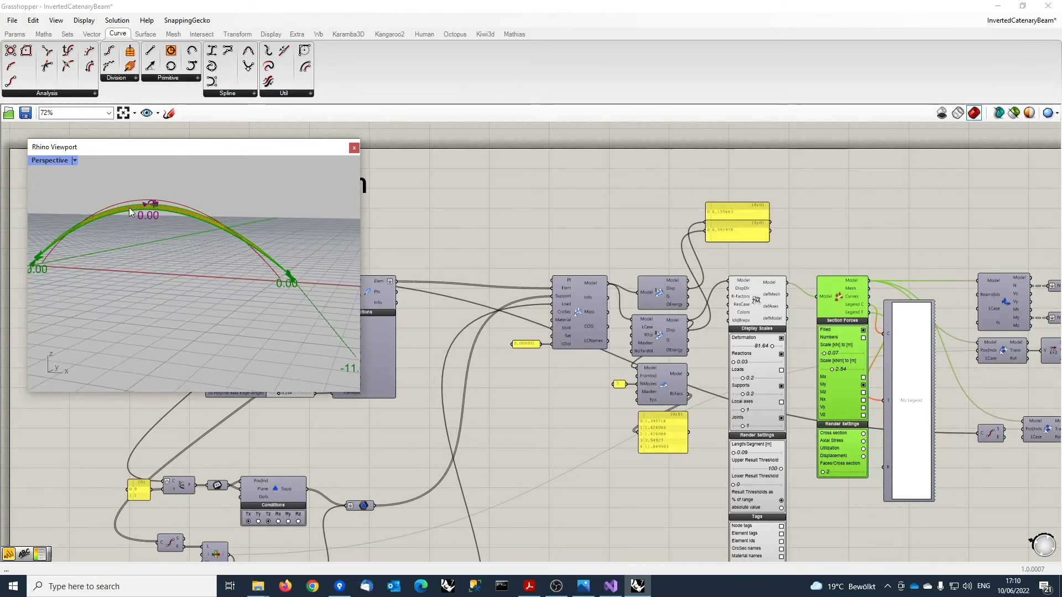
mouse_move(218, 256)
right_down()
mouse_move(185, 261)
mouse_move(208, 264)
right_up()
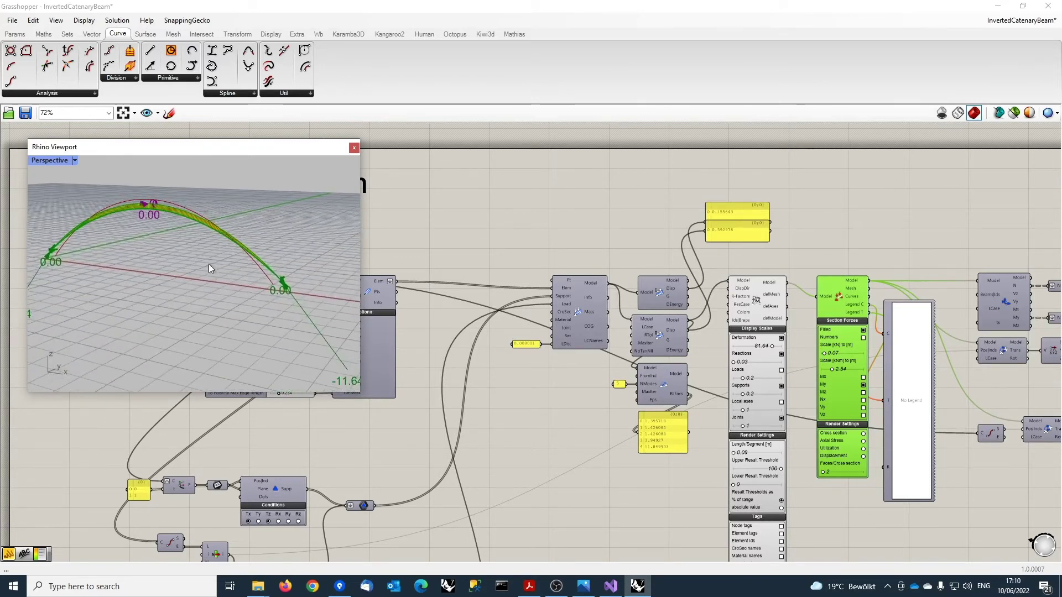
Examine the section force and nodal displacement result panels alongside the arch's moment diagram
right_drag(797, 239, 488, 237)
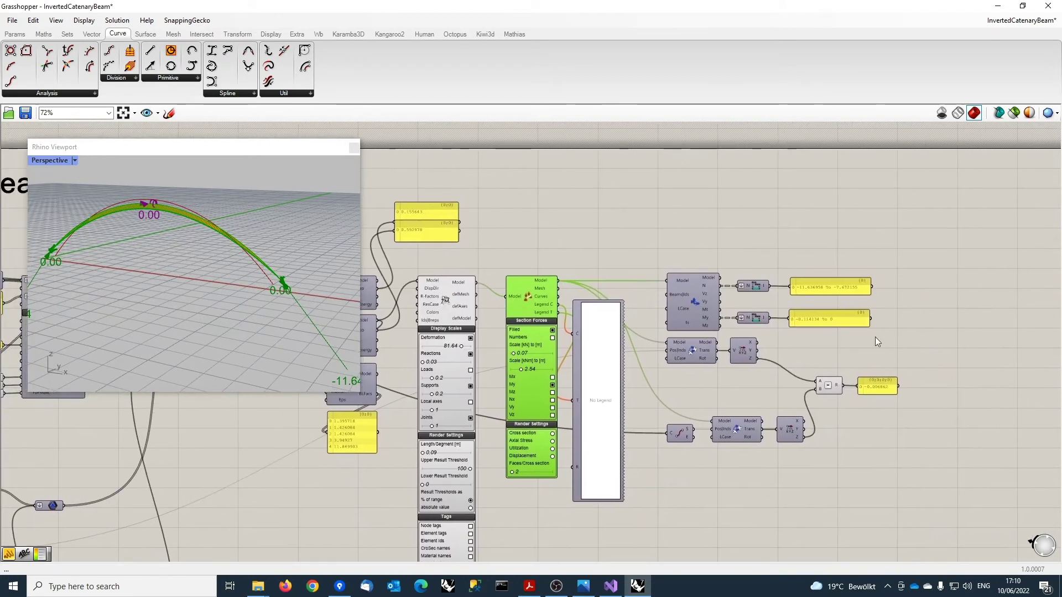
scroll(876, 338, up, 2)
right_drag(763, 339, 913, 336)
right_drag(147, 261, 145, 226)
scroll(223, 228, down, 5)
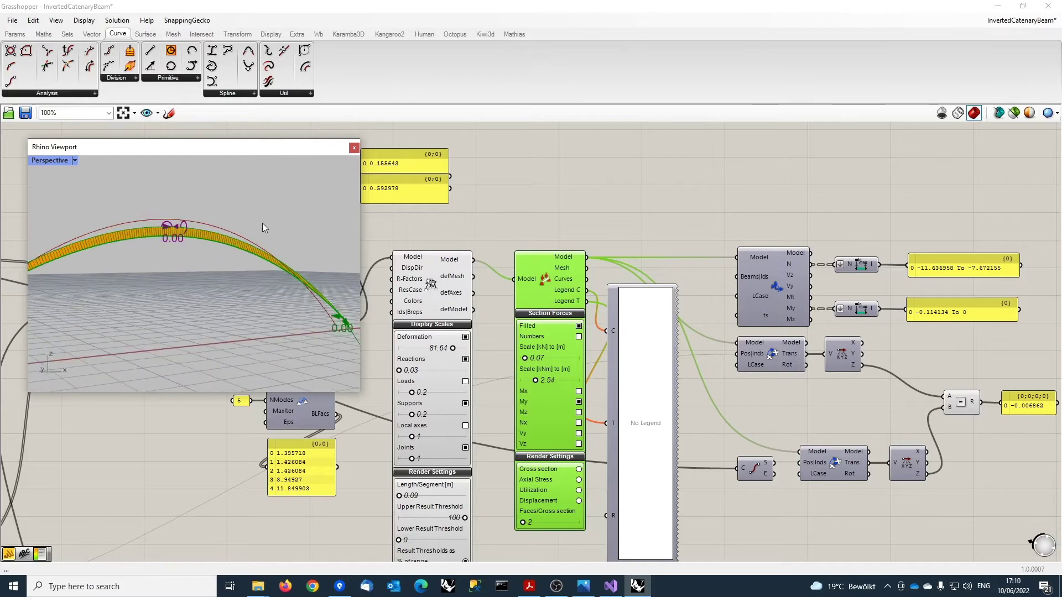
Return to the line-to-beam part of the definition and enlarge the floating Rhino viewport
scroll(520, 177, down, 2)
right_drag(524, 182, 935, 200)
right_drag(149, 261, 138, 289)
right_drag(461, 399, 652, 394)
right_drag(141, 281, 204, 268)
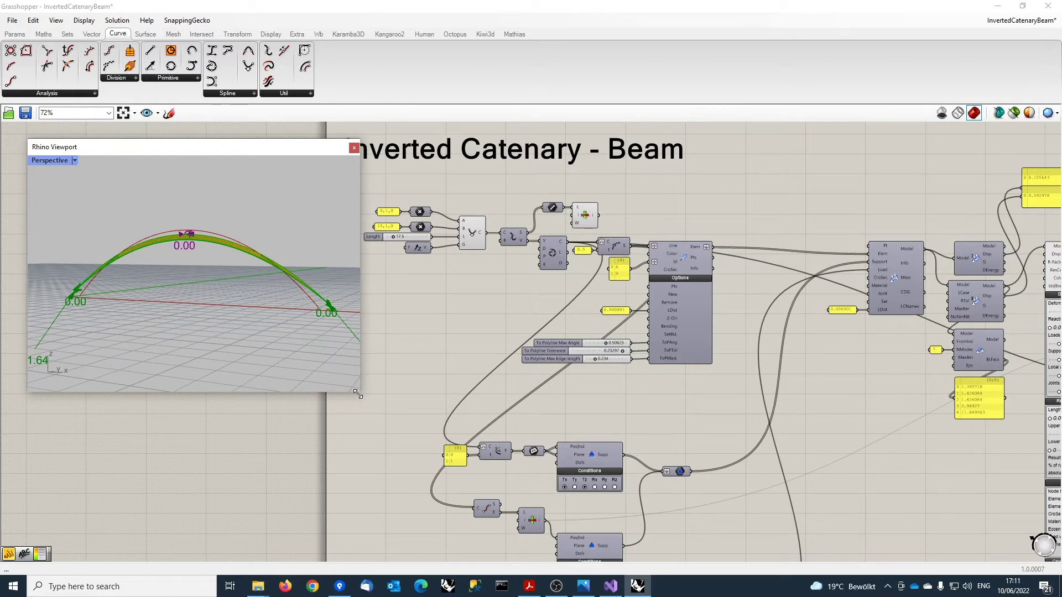
drag(360, 396, 410, 426)
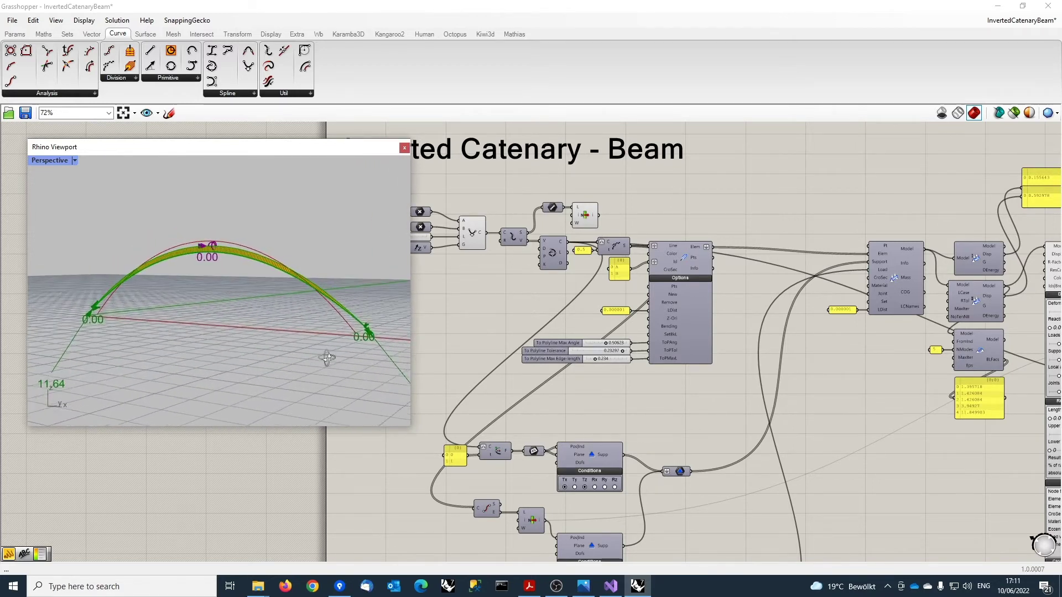
Set the To Polyline Max Edge-length to 0.814 and inspect the effect on the moment diagram
scroll(533, 336, up, 4)
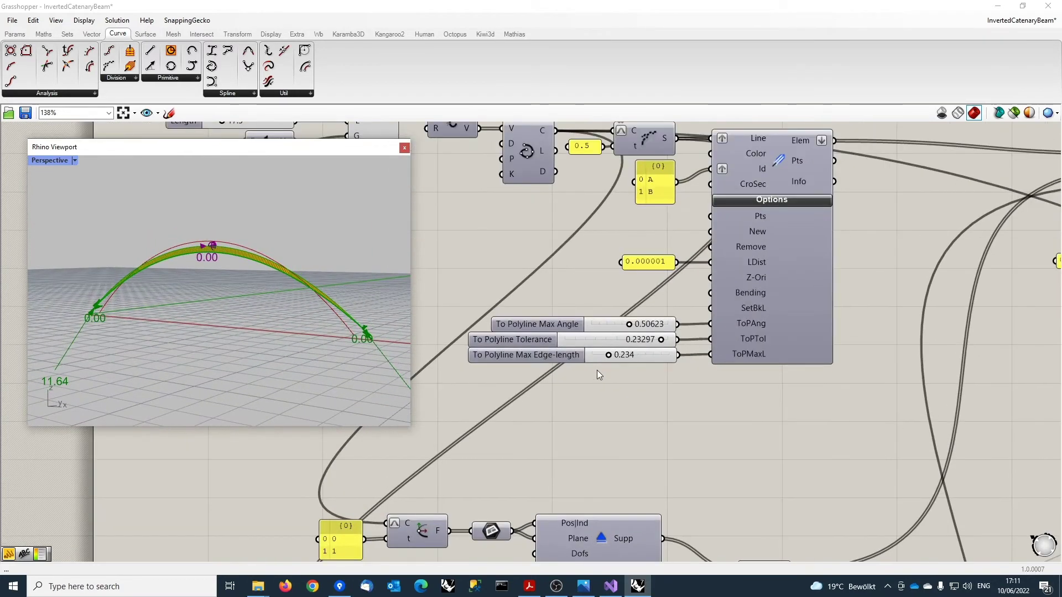
scroll(608, 376, up, 2)
drag(609, 346, 672, 346)
scroll(263, 251, up, 3)
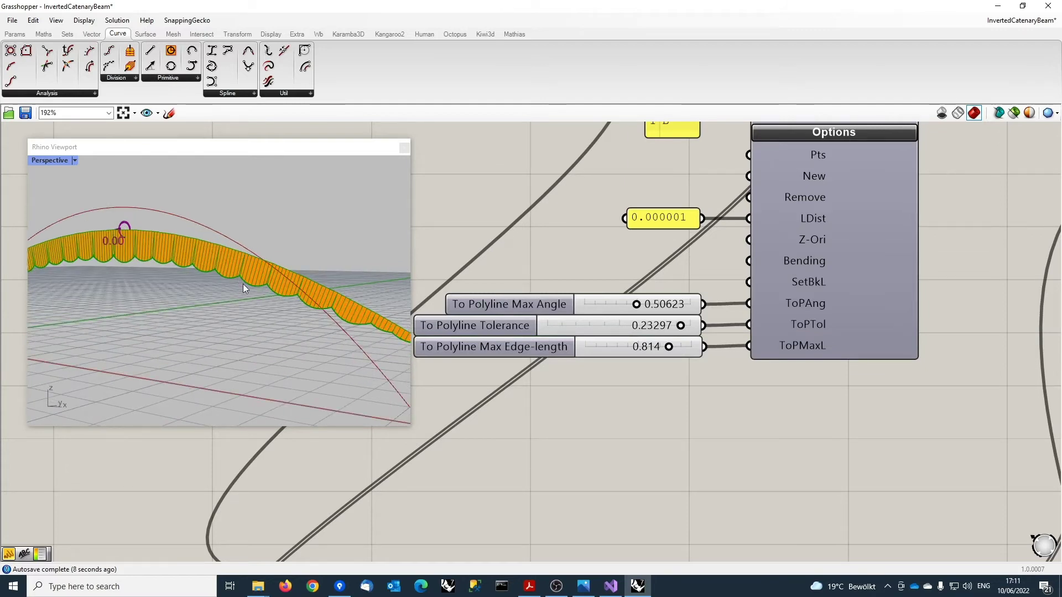
Set the To Polyline Max Edge-length to 0.077 and inspect the moment diagram along the arch
scroll(630, 414, down, 2)
right_drag(664, 399, 737, 374)
scroll(734, 355, up, 2)
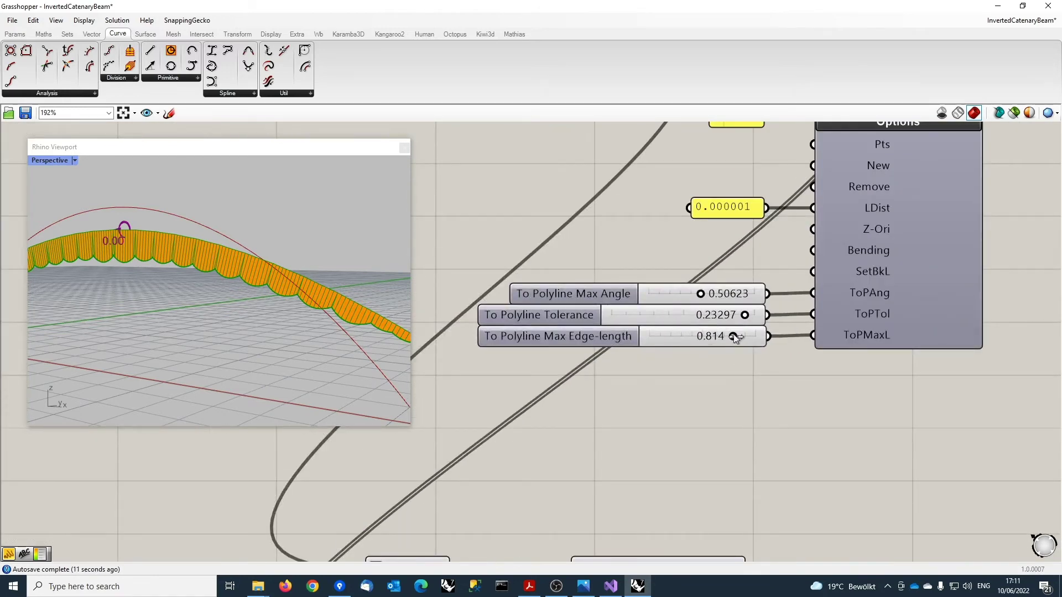
drag(734, 338, 657, 336)
scroll(249, 285, down, 3)
right_drag(249, 286, 215, 275)
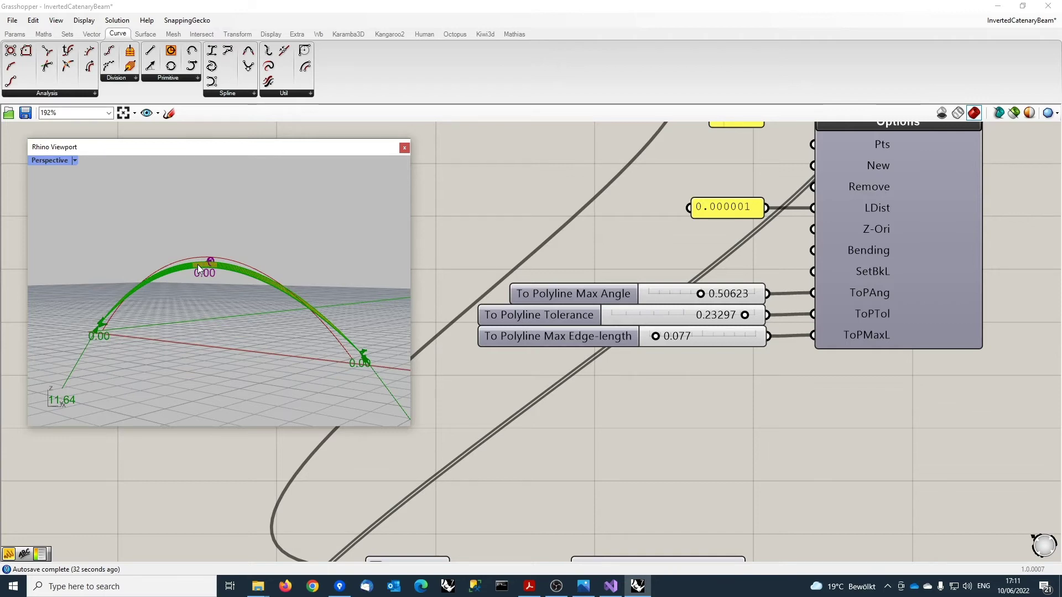
scroll(224, 265, up, 3)
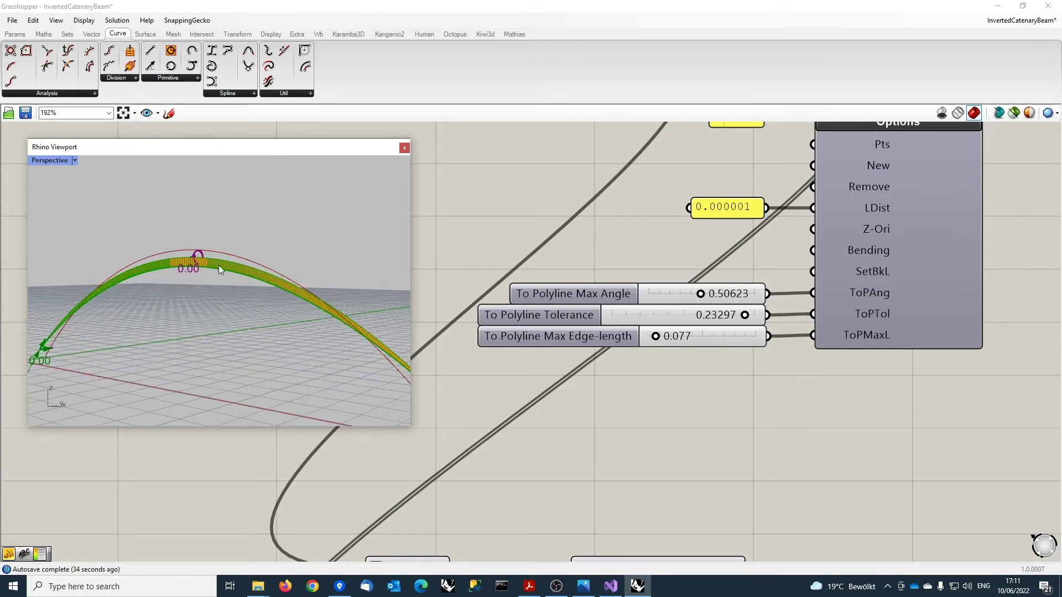
scroll(226, 264, down, 2)
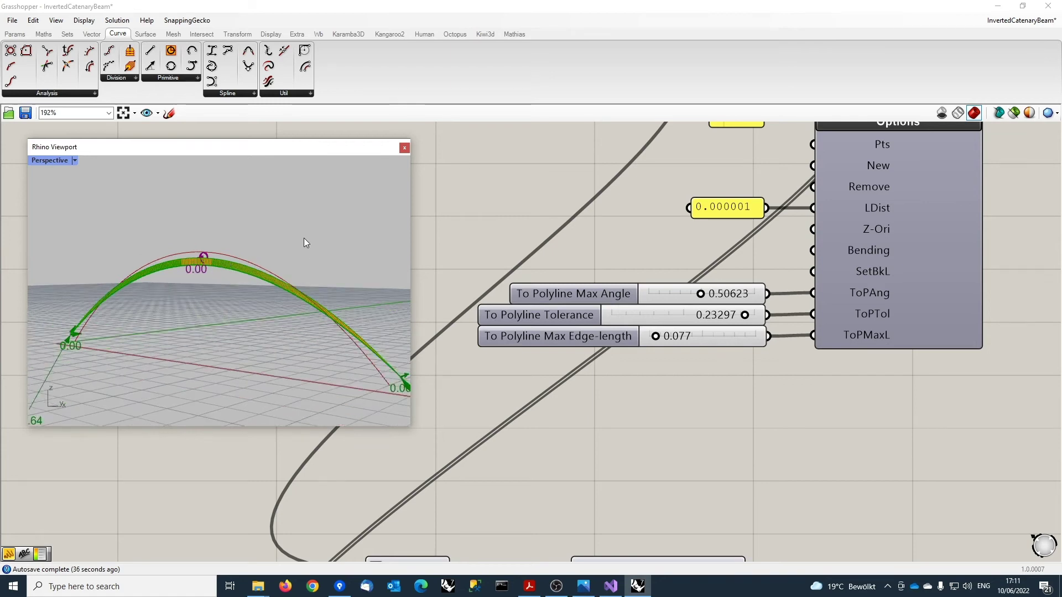
Open the InvertedCatenaryShell.gh definition from the 32_Catenary folder
scroll(599, 383, down, 6)
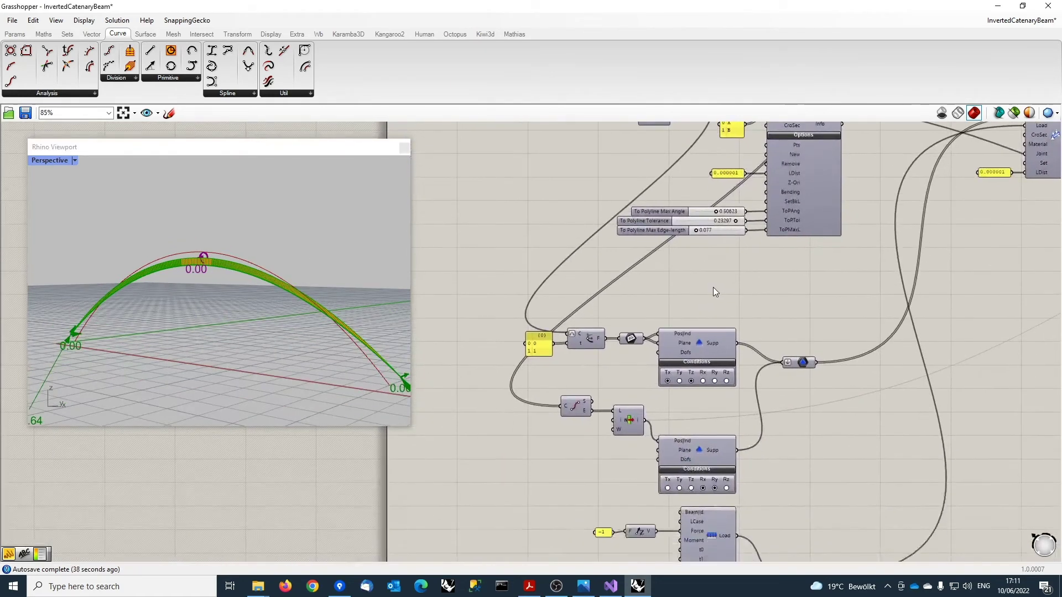
right_drag(748, 287, 618, 318)
scroll(618, 320, down, 2)
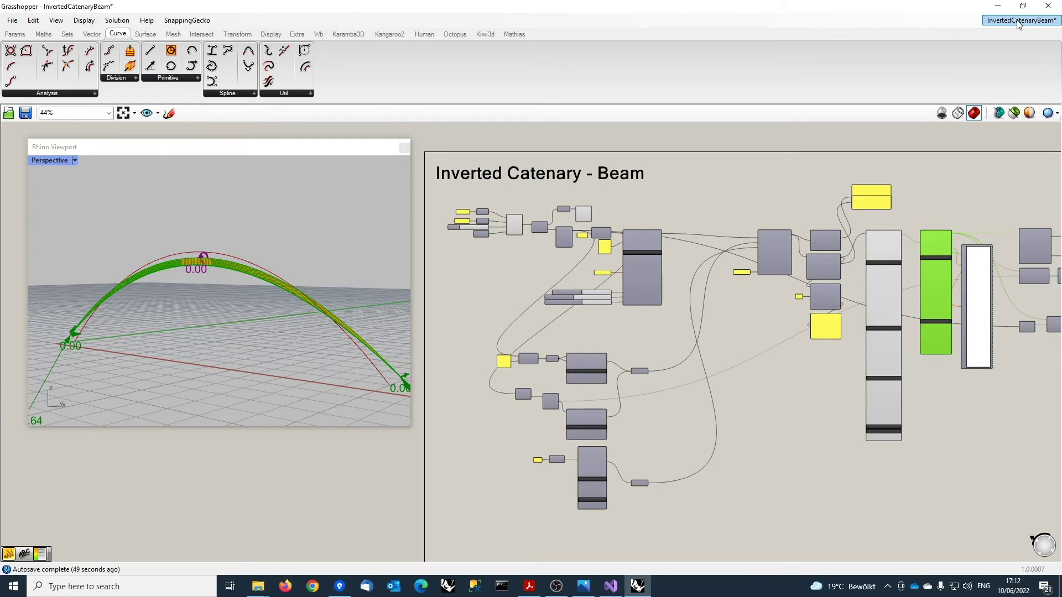
click(1042, 22)
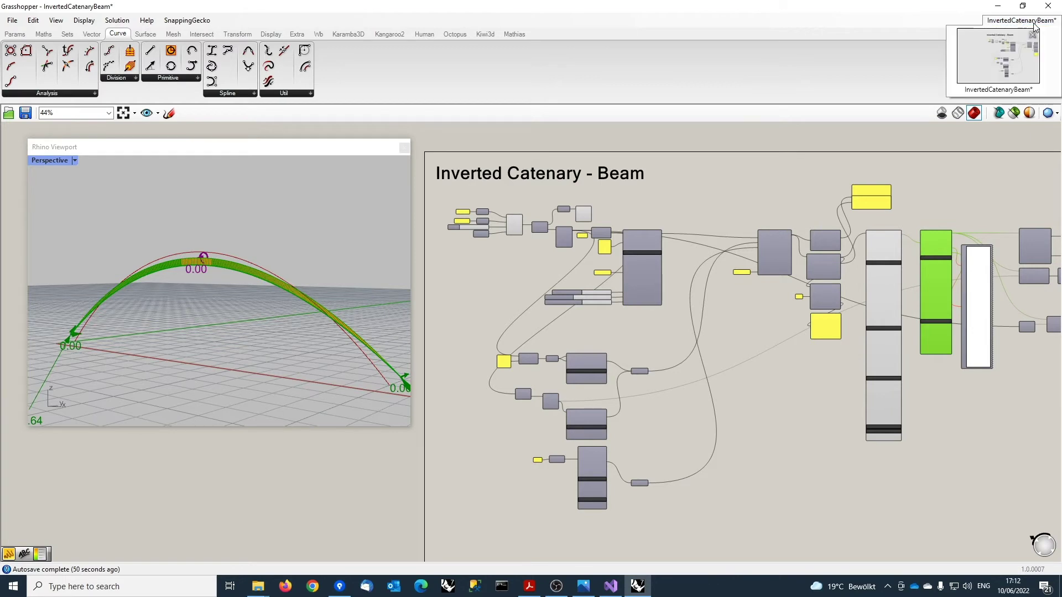
click(33, 20)
click(32, 21)
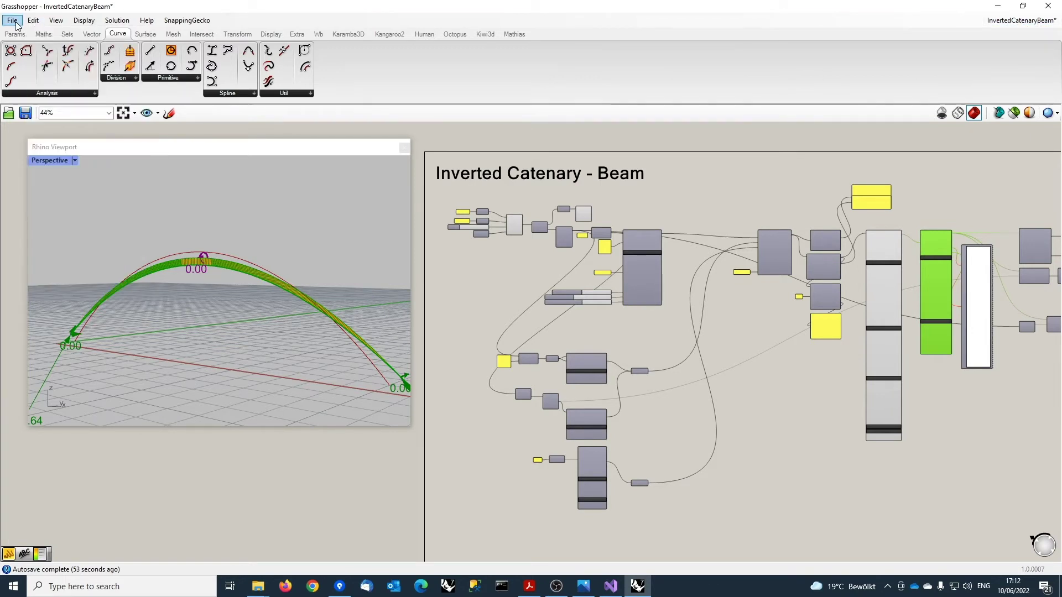
click(13, 21)
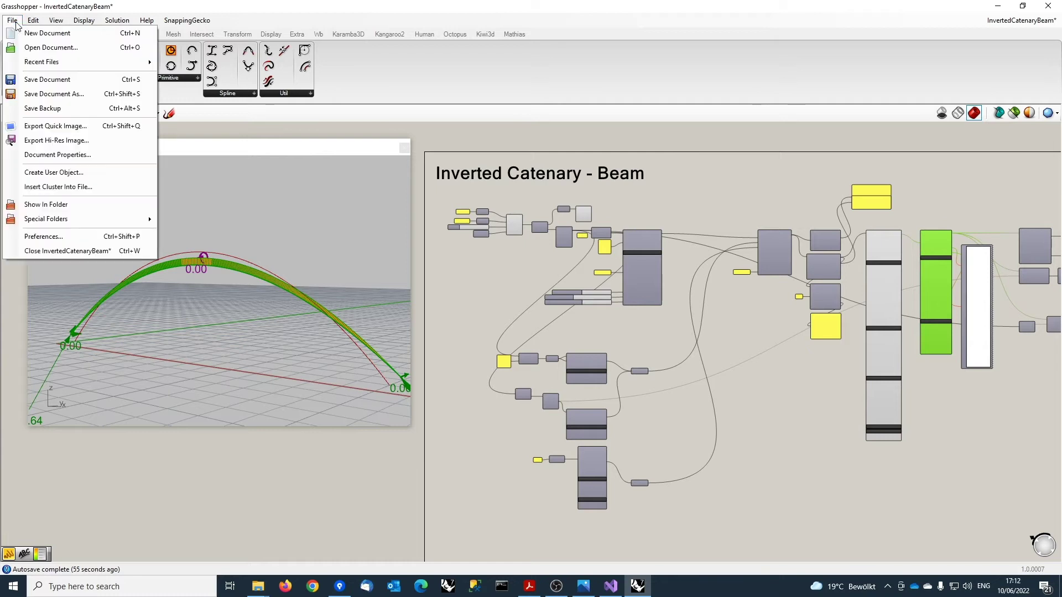
click(39, 45)
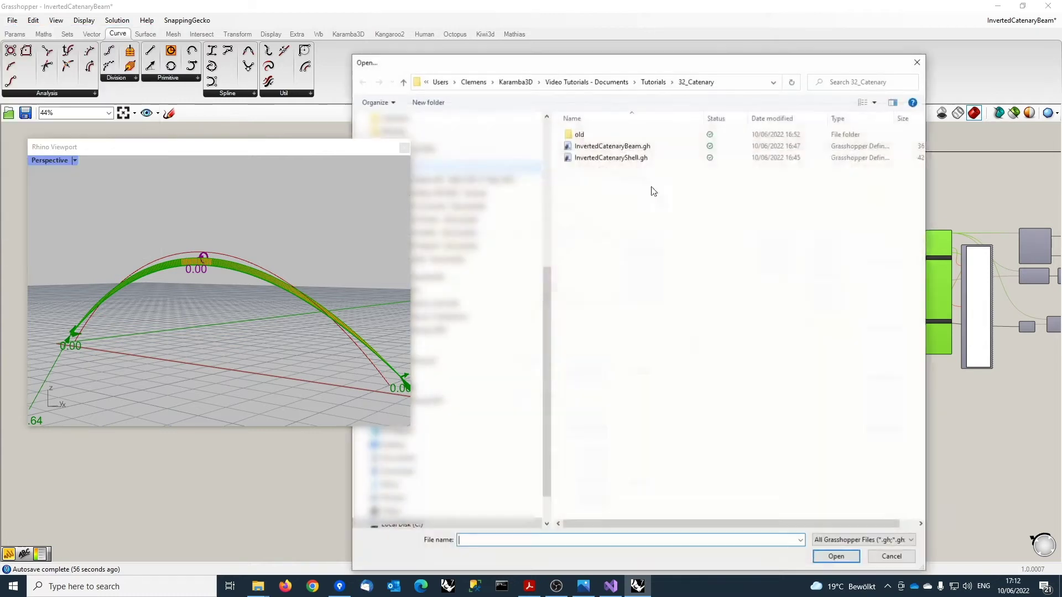
click(609, 157)
click(836, 557)
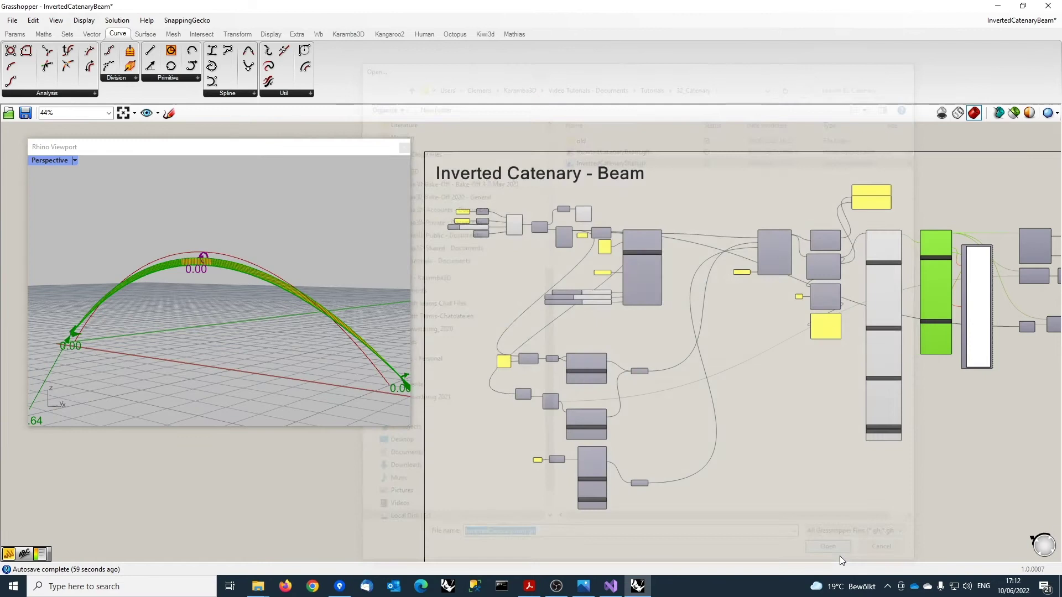
Examine the shell's geometry setup, from the catenary with its Length and Factor inputs through the loft to the mesh and shell elements
right_drag(518, 340, 808, 274)
right_drag(151, 267, 284, 347)
right_drag(490, 396, 1019, 480)
right_drag(579, 338, 705, 412)
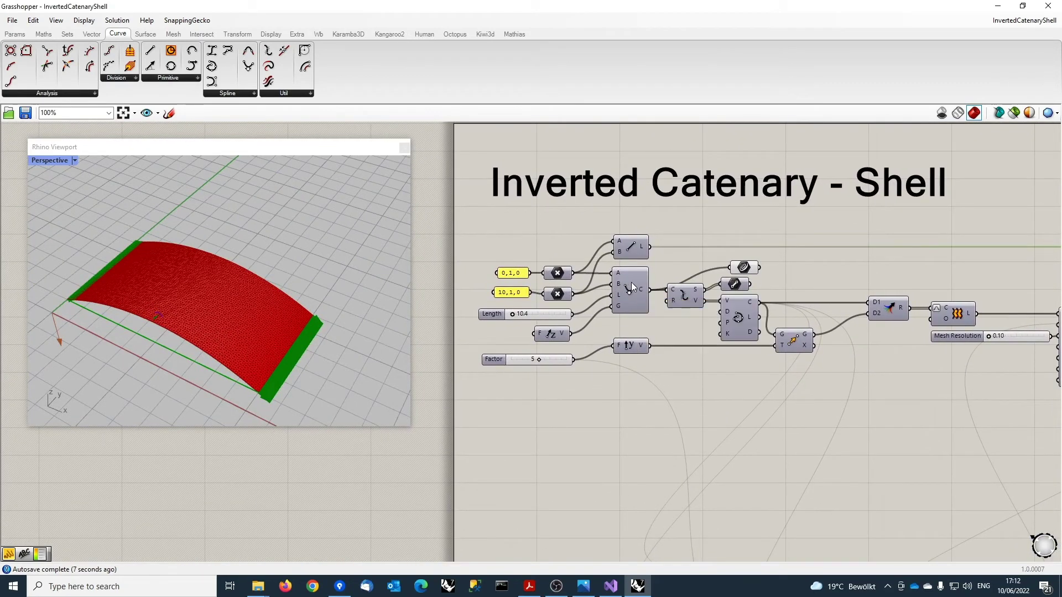
right_drag(631, 283, 550, 296)
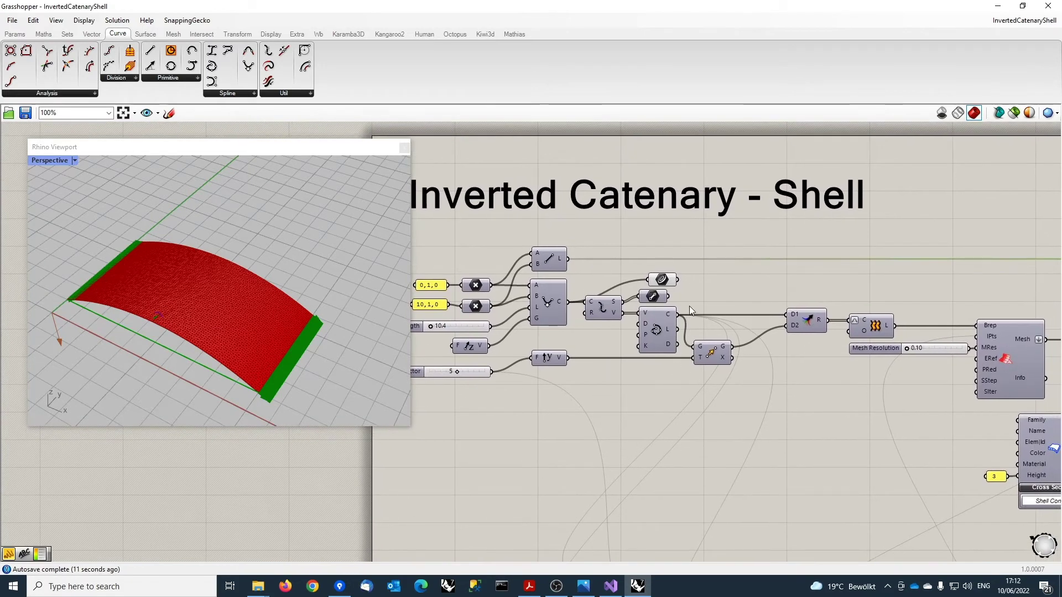
scroll(689, 306, up, 1)
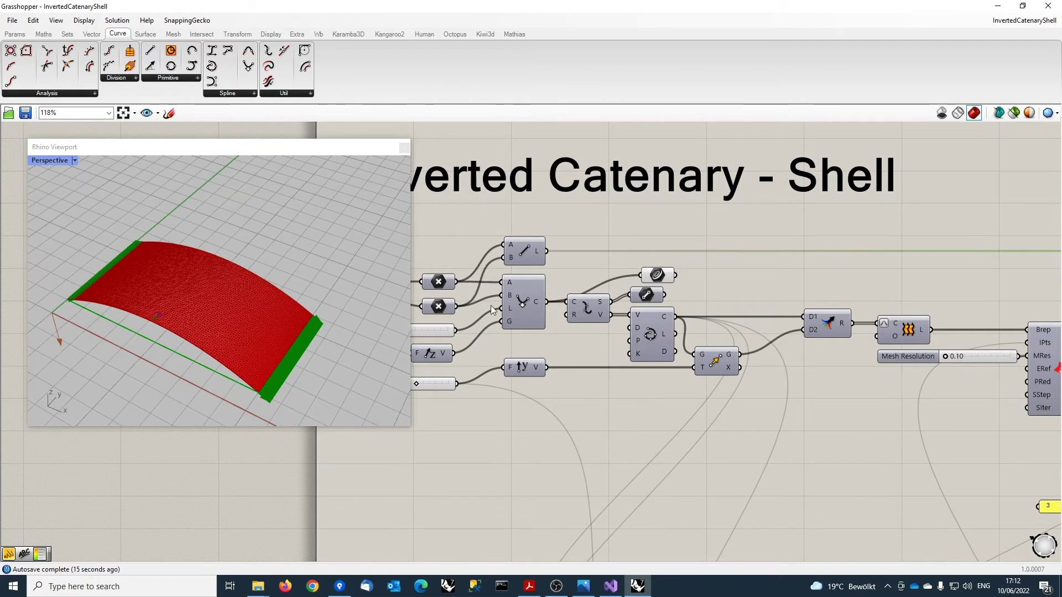
scroll(736, 421, down, 1)
right_drag(759, 400, 628, 372)
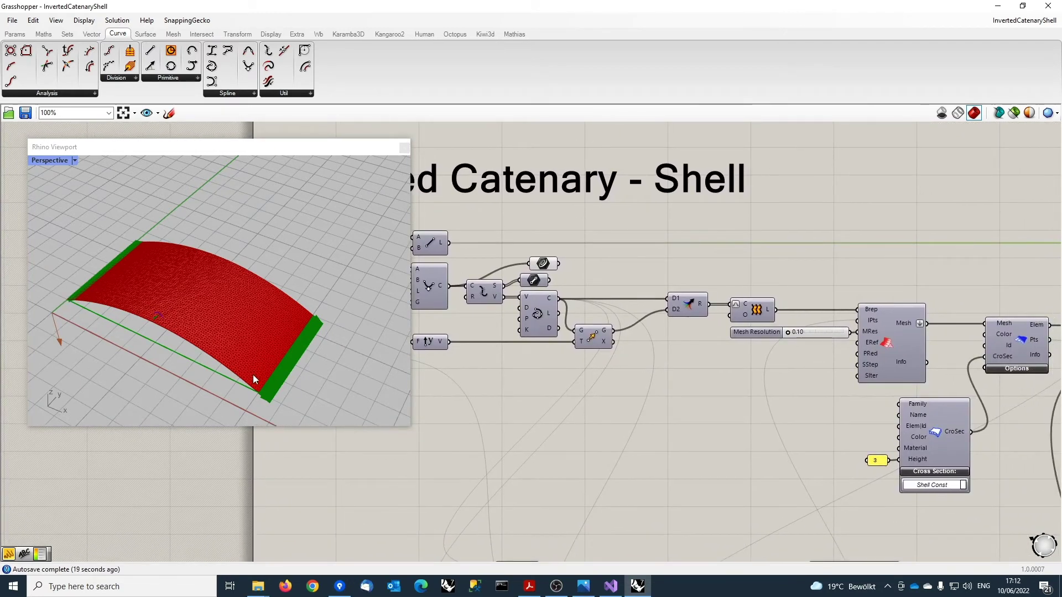
scroll(743, 329, up, 1)
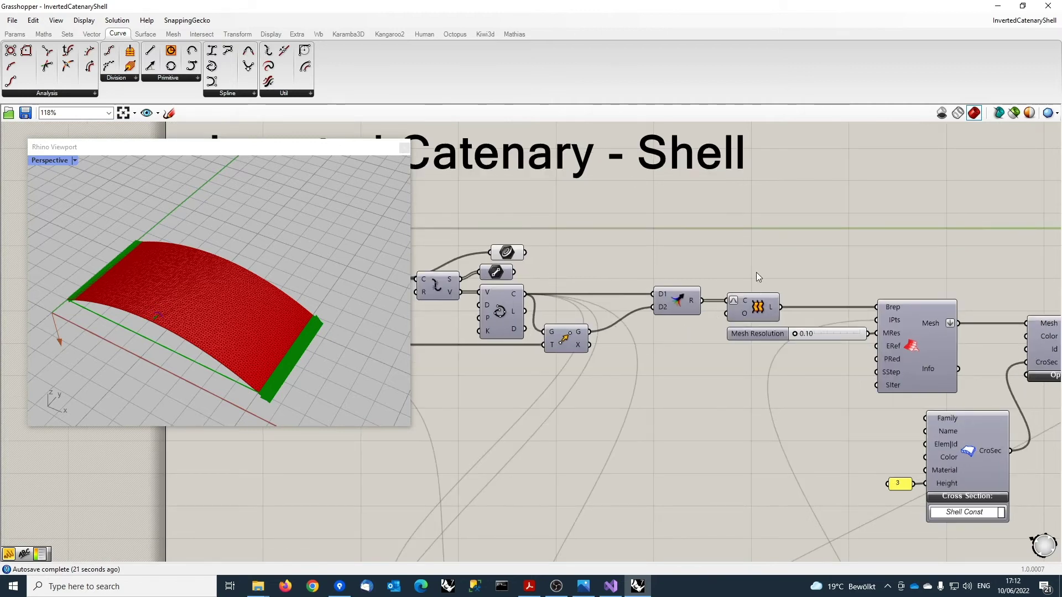
scroll(760, 309, up, 1)
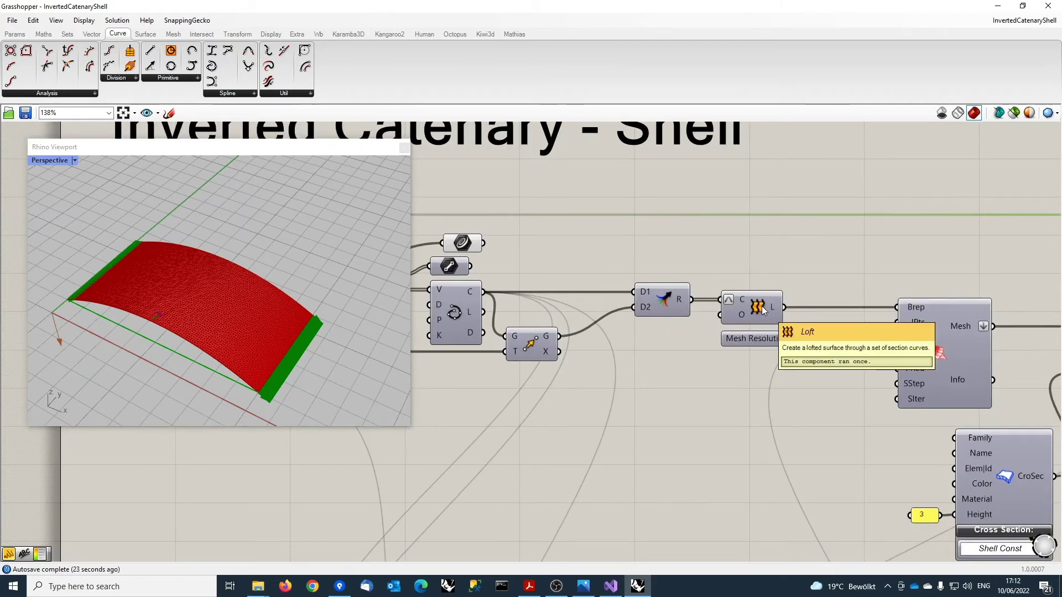
scroll(663, 397, down, 3)
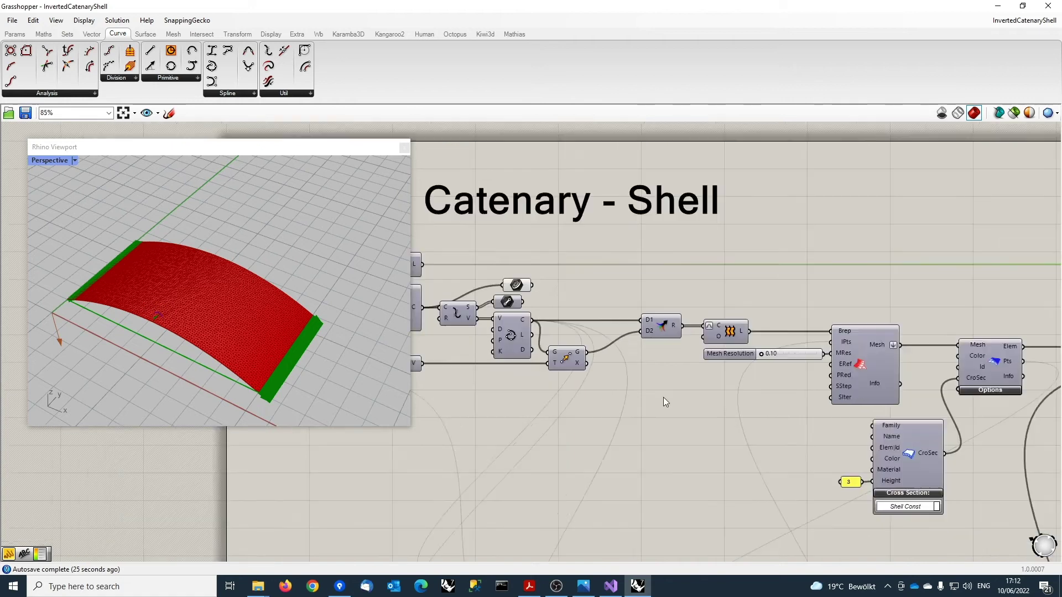
Examine the support part of the shell definition together with the support symbols along the shell's end edge
right_drag(697, 387, 698, 290)
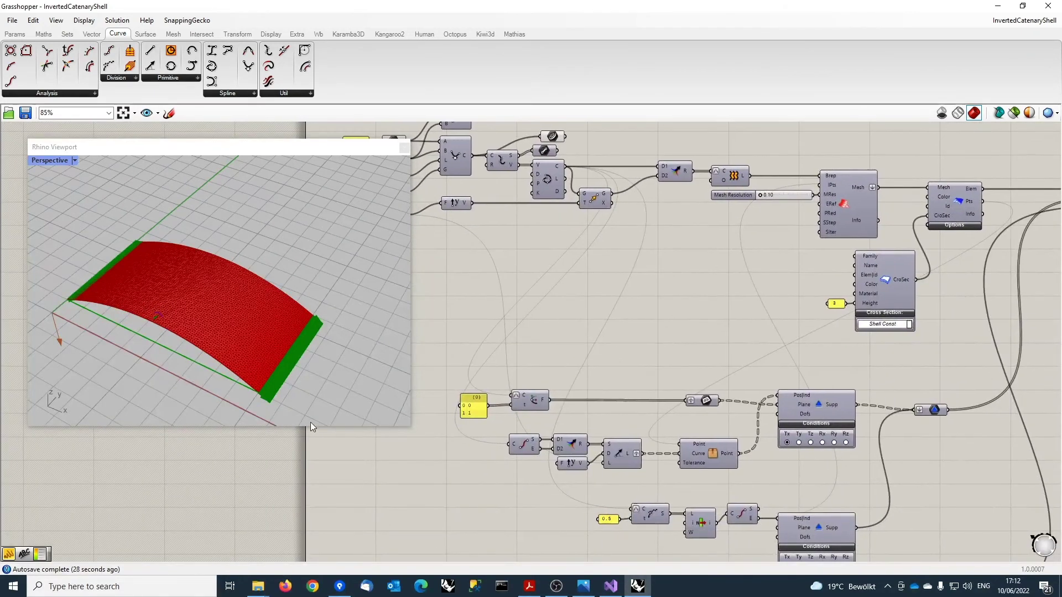
right_drag(599, 317, 616, 260)
right_drag(251, 333, 311, 370)
right_drag(111, 361, 88, 375)
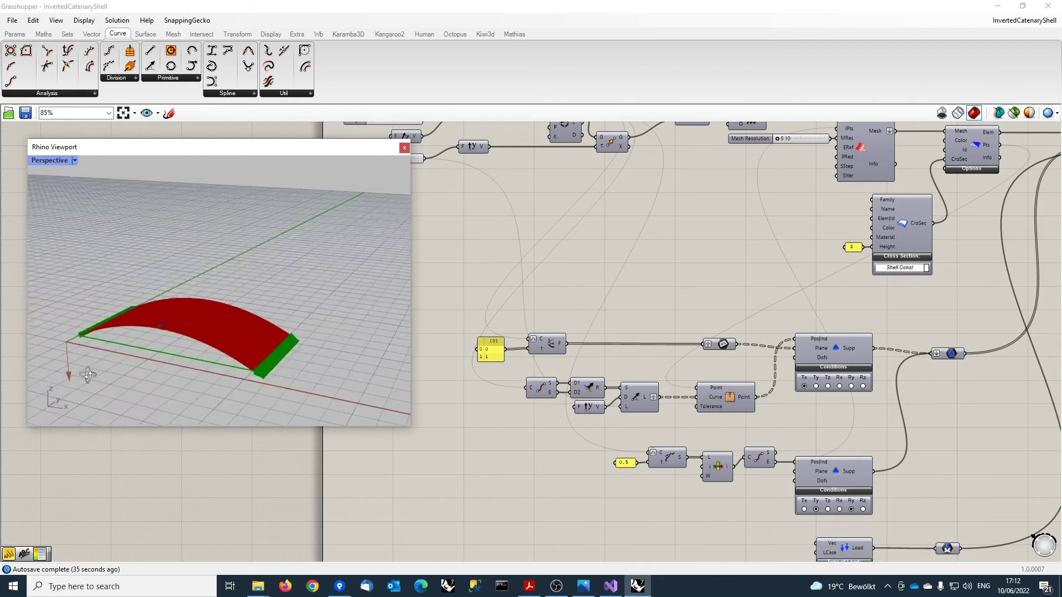
scroll(250, 357, up, 8)
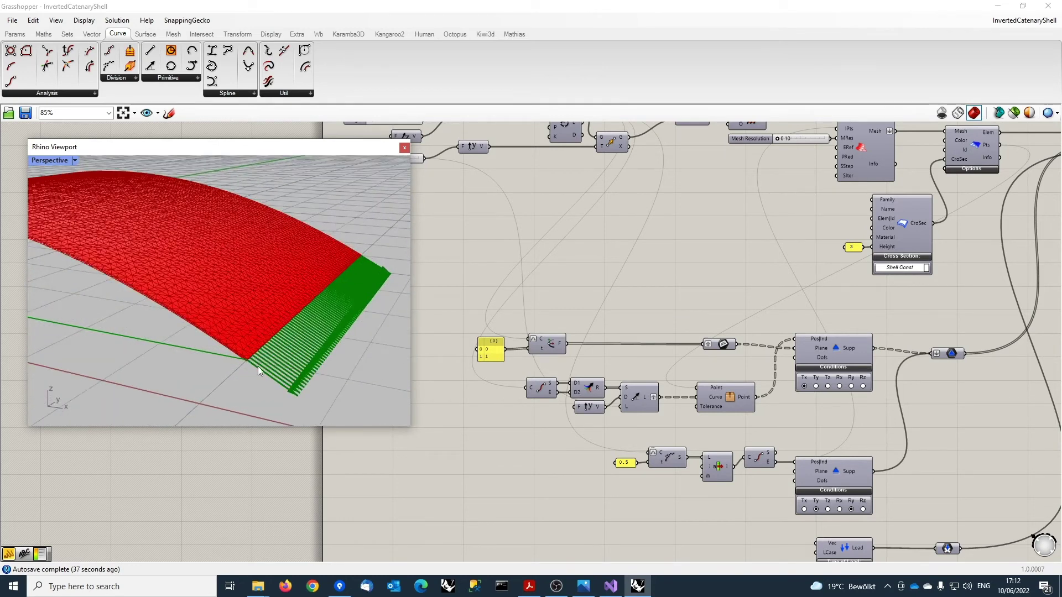
right_drag(175, 274, 183, 309)
scroll(632, 284, down, 2)
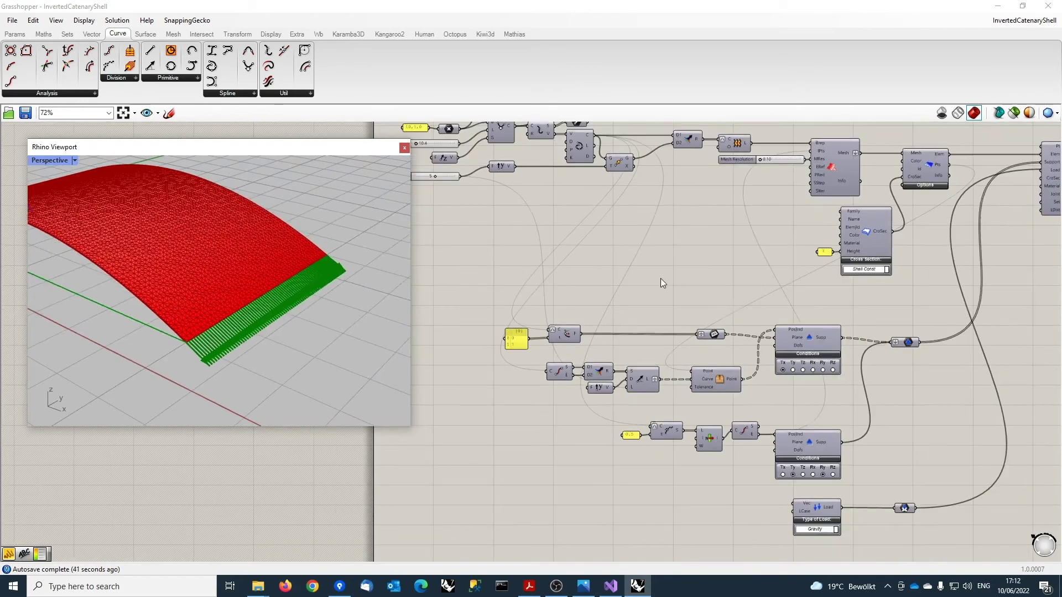
Check the Tx, Ty and Ry conditions on the two support components against the shell's supported edges from several angles
right_drag(656, 297, 684, 285)
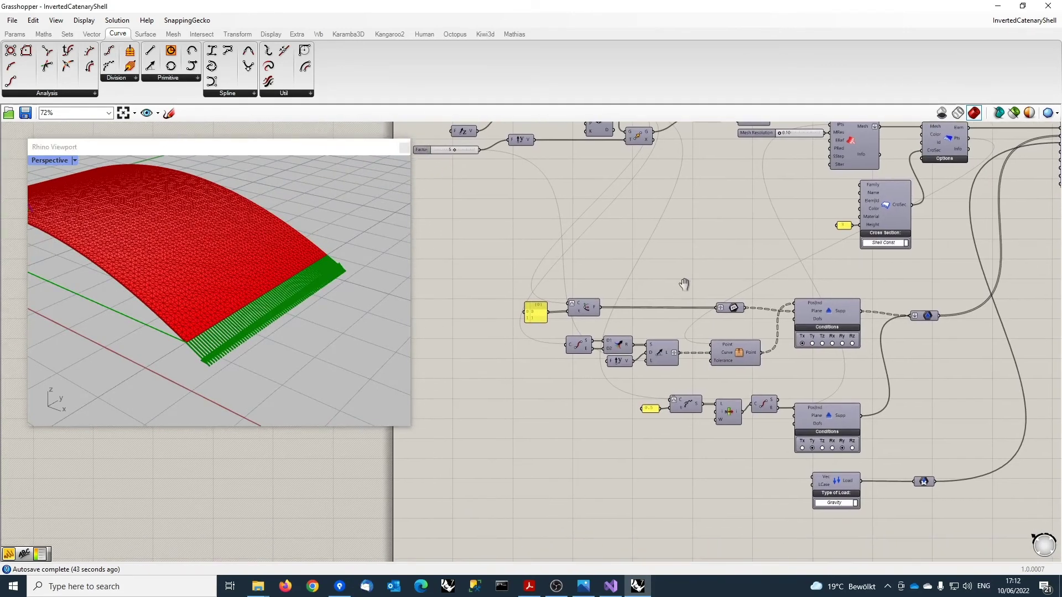
scroll(791, 333, up, 3)
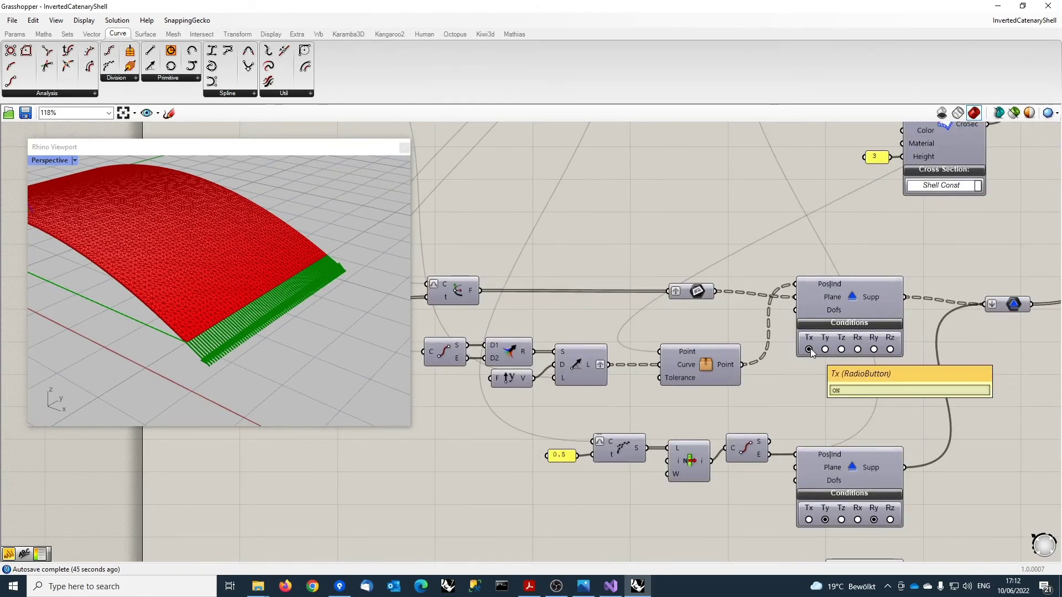
scroll(202, 367, up, 2)
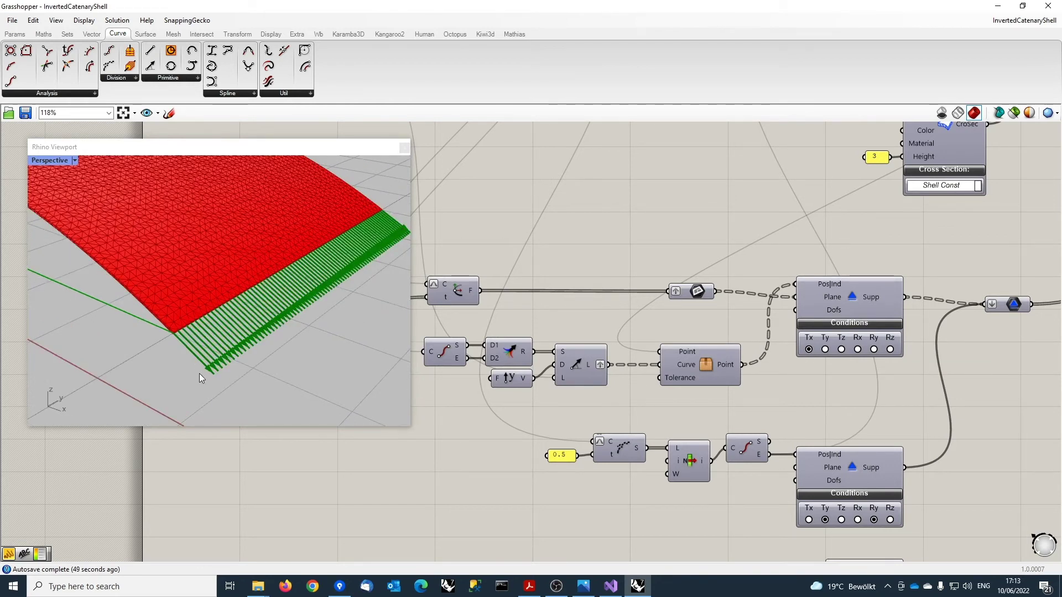
scroll(705, 416, down, 2)
right_drag(98, 283, 177, 270)
scroll(177, 270, up, 3)
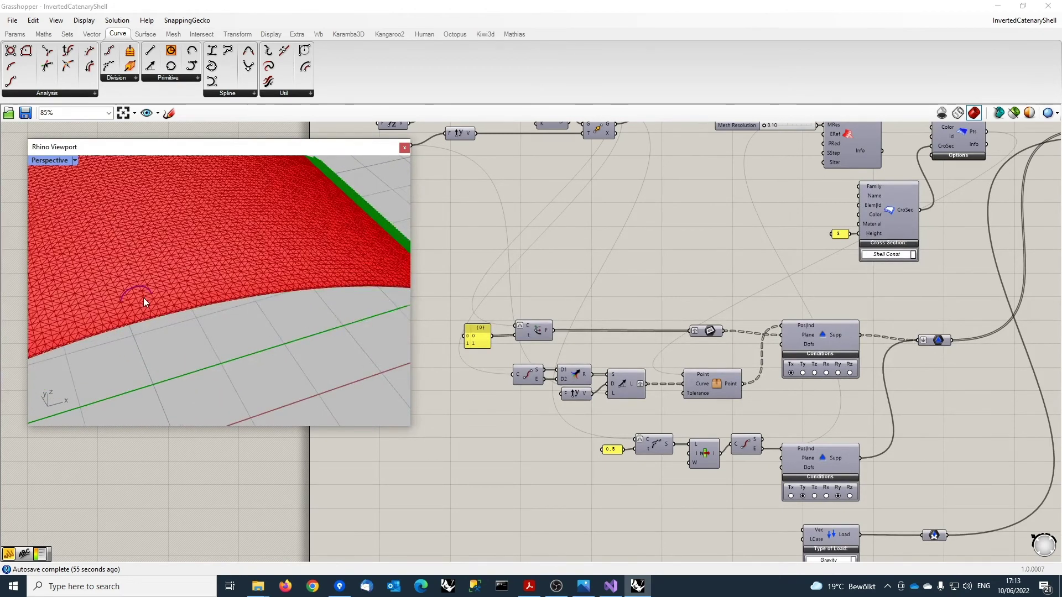
scroll(144, 298, down, 2)
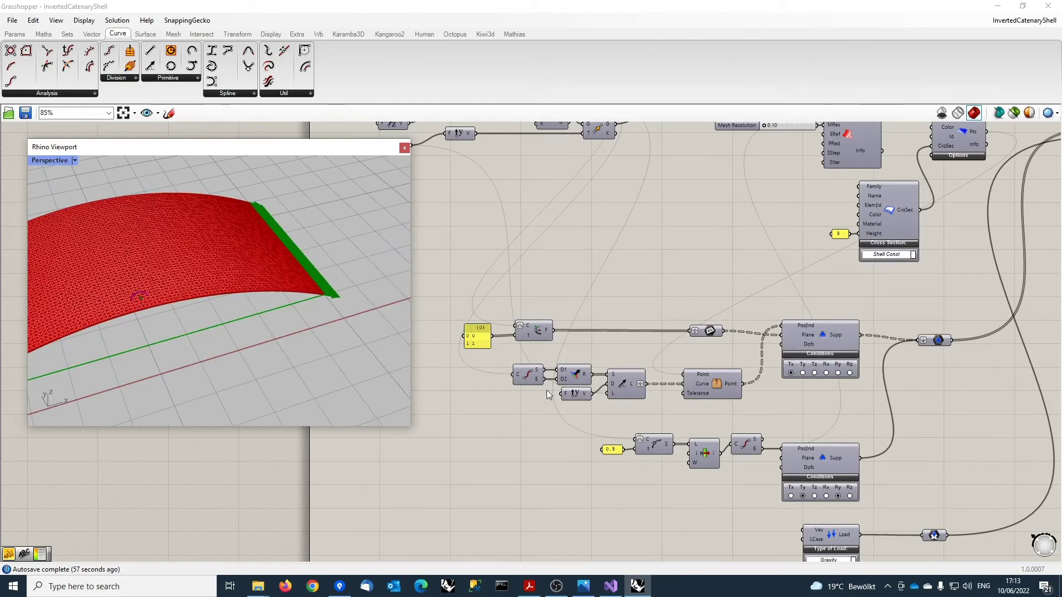
right_drag(251, 317, 234, 320)
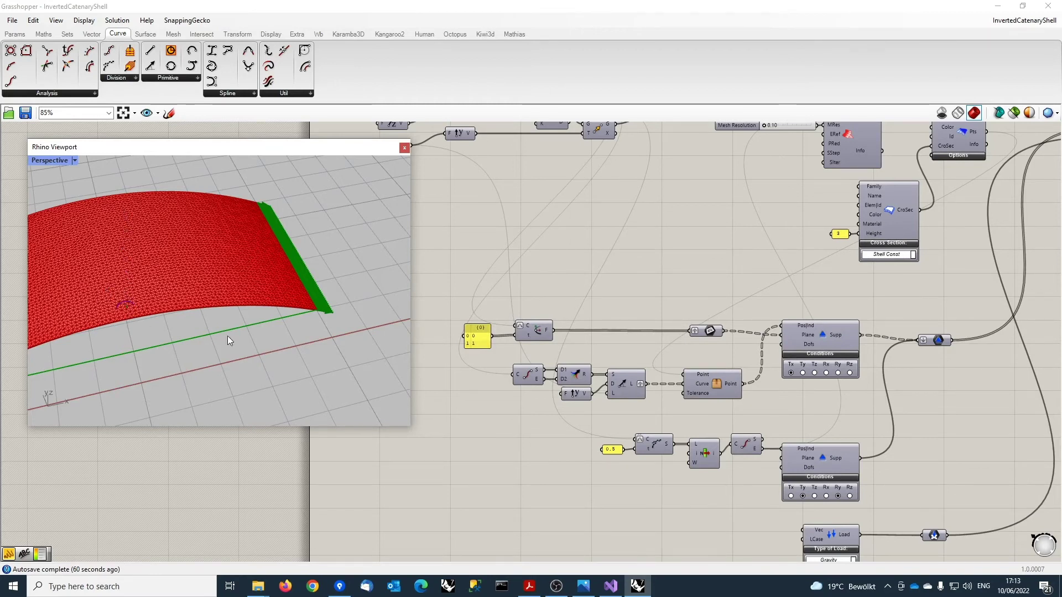
Follow the definition from the supports and the Gravity load to the model assembly, analysis and view components
scroll(755, 341, down, 5)
right_drag(835, 403, 524, 510)
scroll(626, 434, up, 2)
right_drag(671, 370, 609, 394)
scroll(326, 304, down, 4)
right_drag(155, 348, 172, 284)
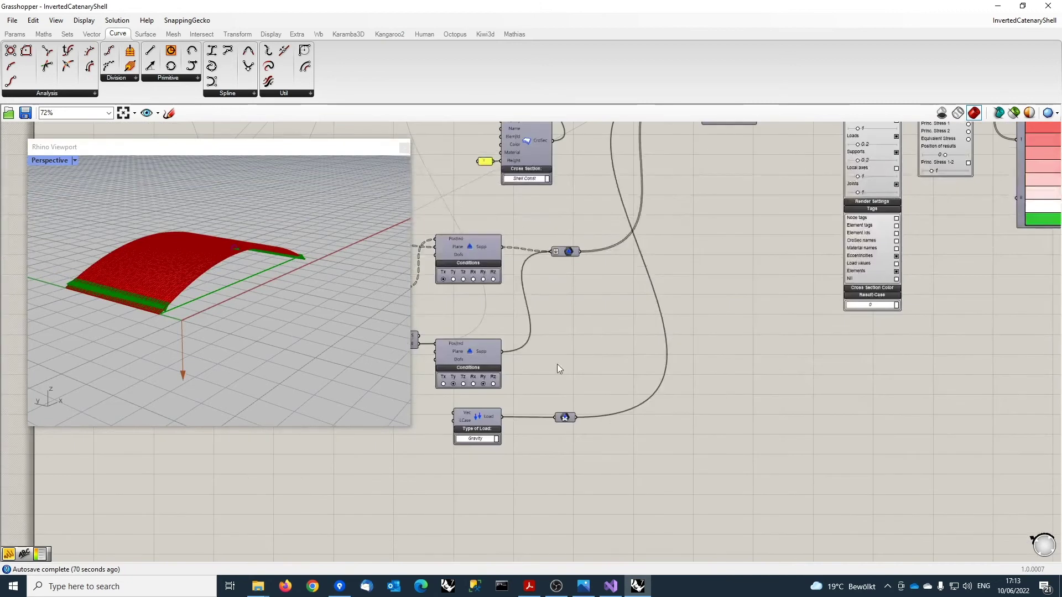
right_drag(731, 239, 545, 462)
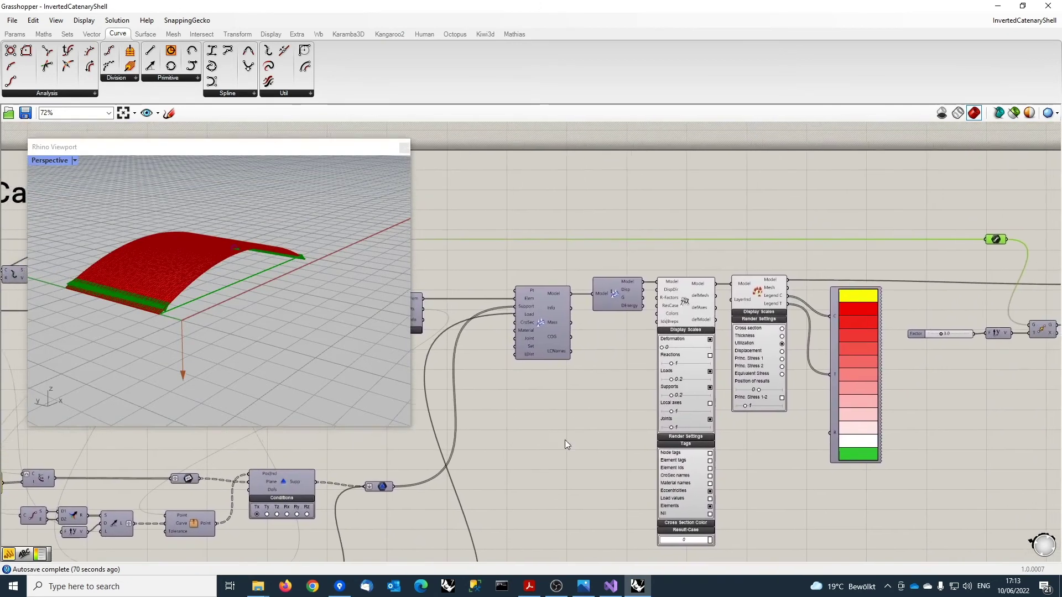
Inspect the utilization colouring on the shell's top and underside and compare it with the legend
scroll(675, 321, up, 2)
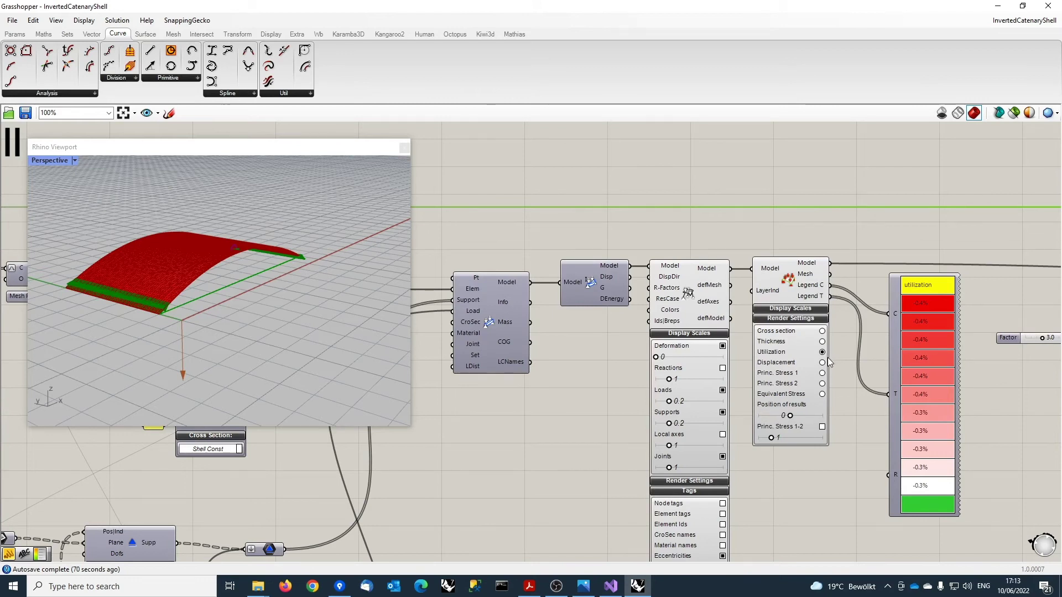
right_drag(231, 271, 262, 221)
scroll(219, 303, up, 7)
scroll(219, 303, down, 5)
scroll(222, 181, up, 7)
right_drag(303, 182, 205, 160)
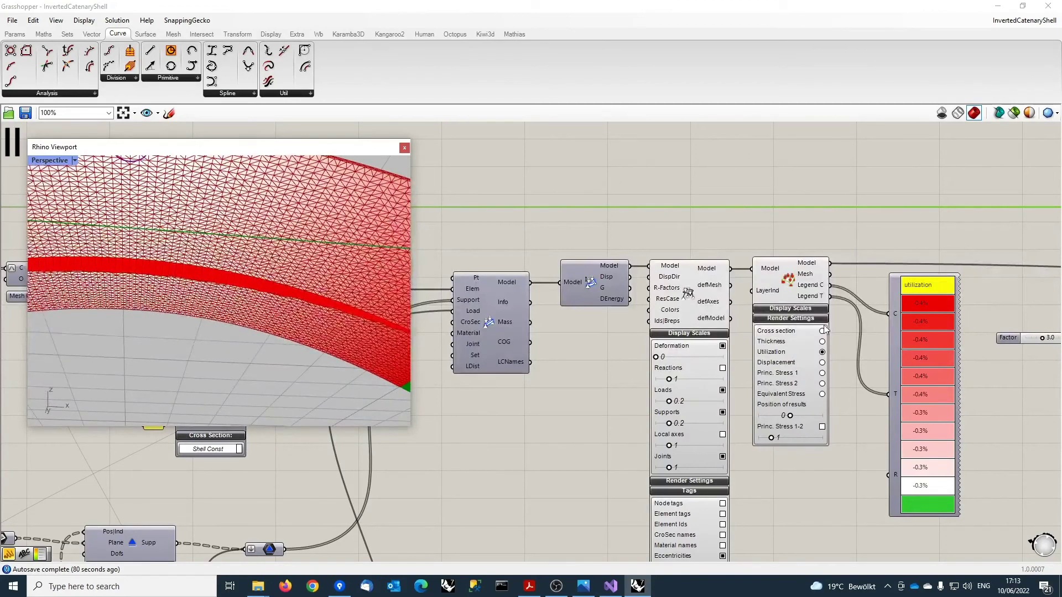
right_drag(244, 247, 233, 285)
scroll(765, 246, down, 2)
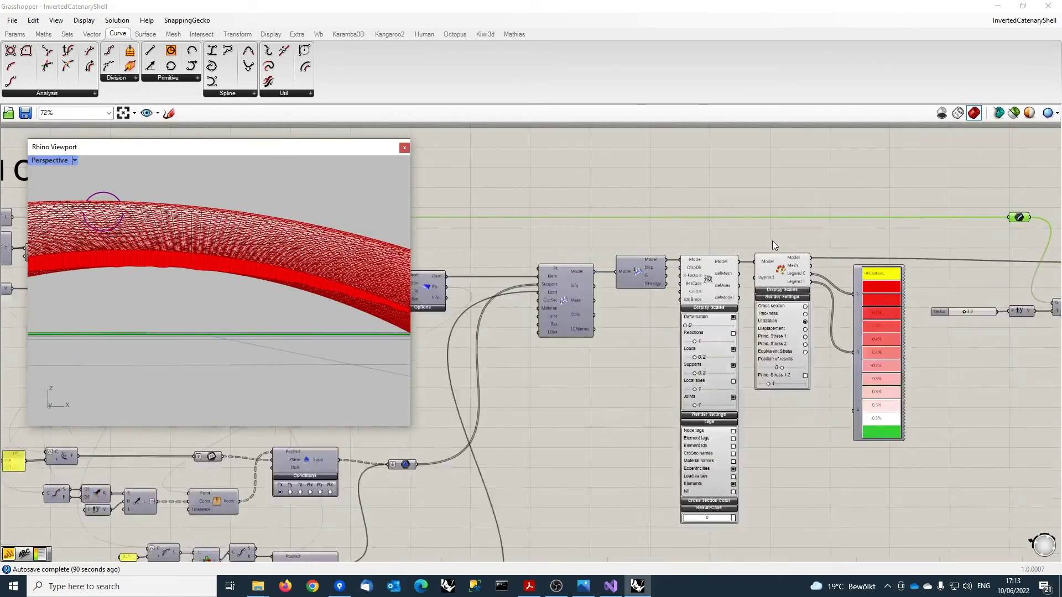
Examine the Shell Section component, its moved section line and the Mtt result range alongside the arch
right_drag(774, 240, 490, 272)
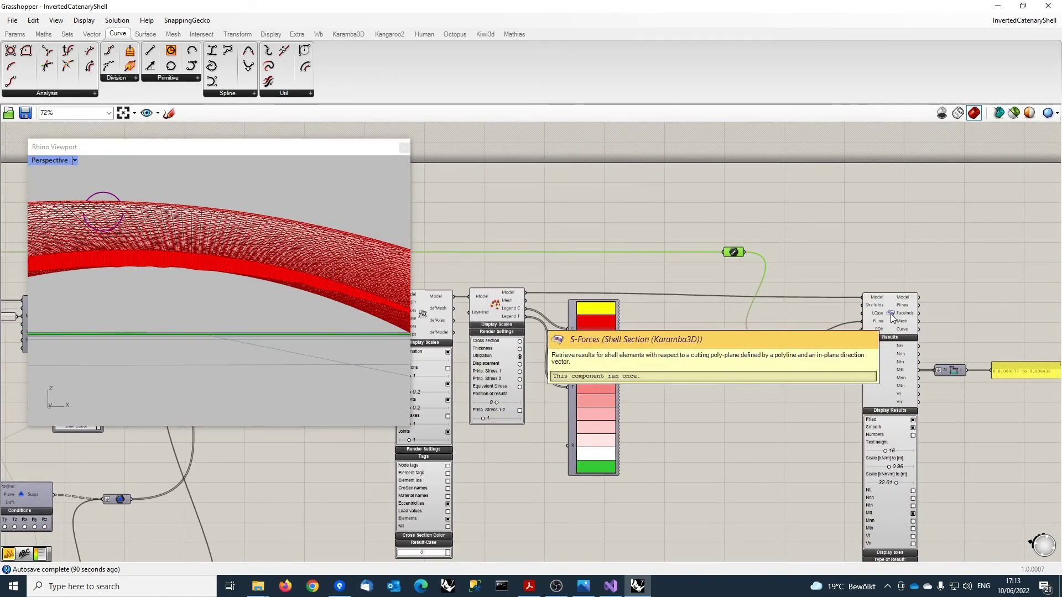
right_drag(284, 272, 184, 279)
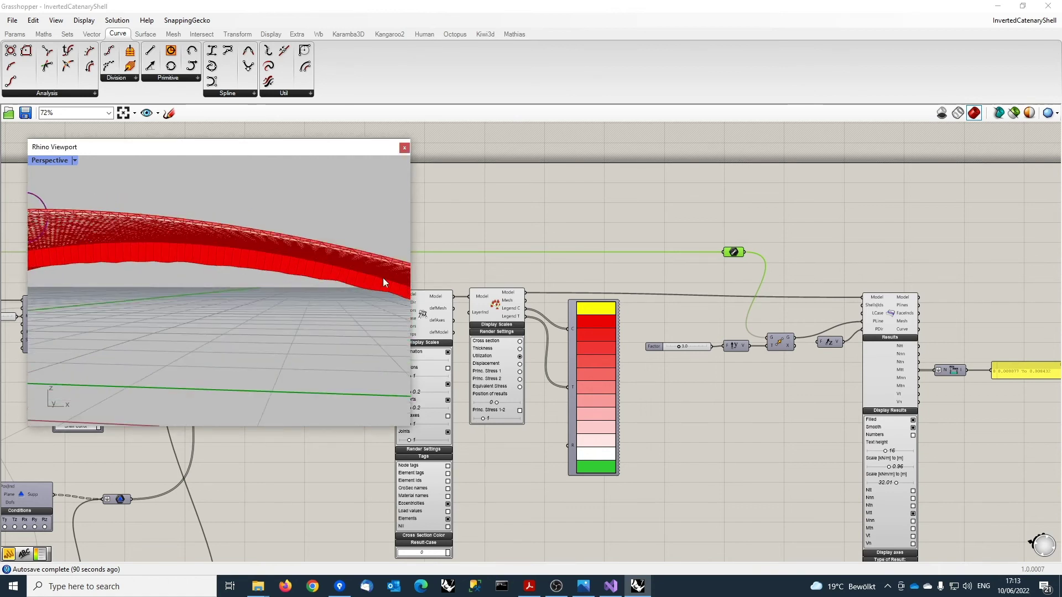
right_drag(811, 424, 584, 411)
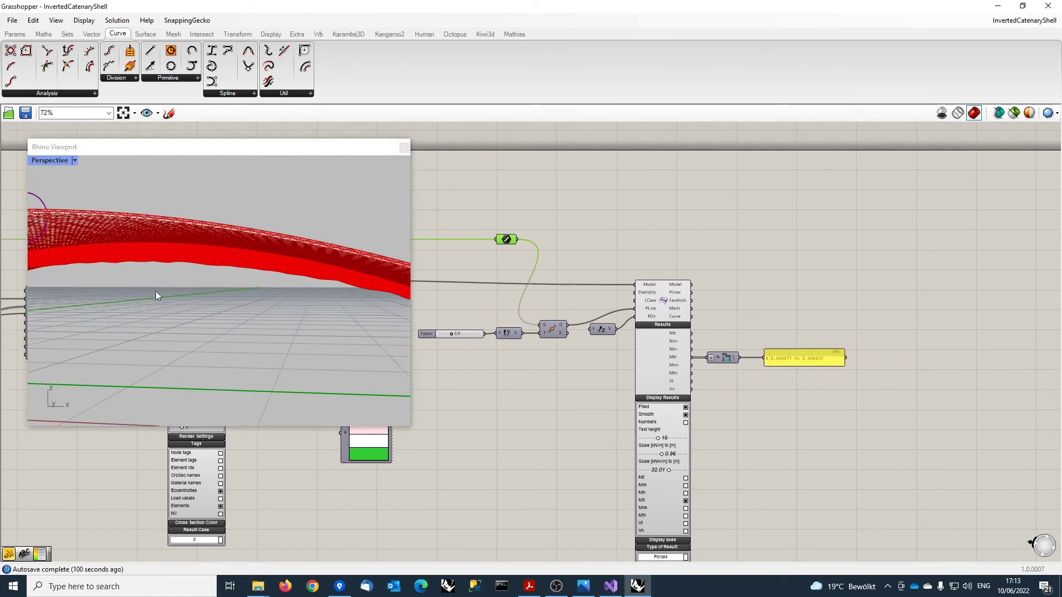
right_drag(156, 292, 124, 328)
right_drag(513, 239, 639, 256)
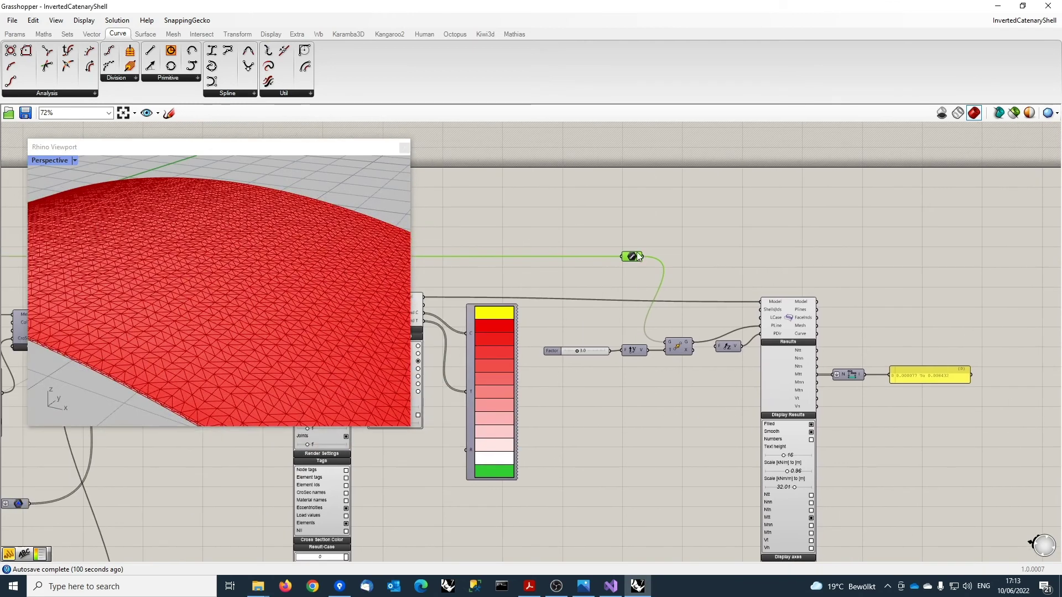
right_drag(297, 280, 183, 260)
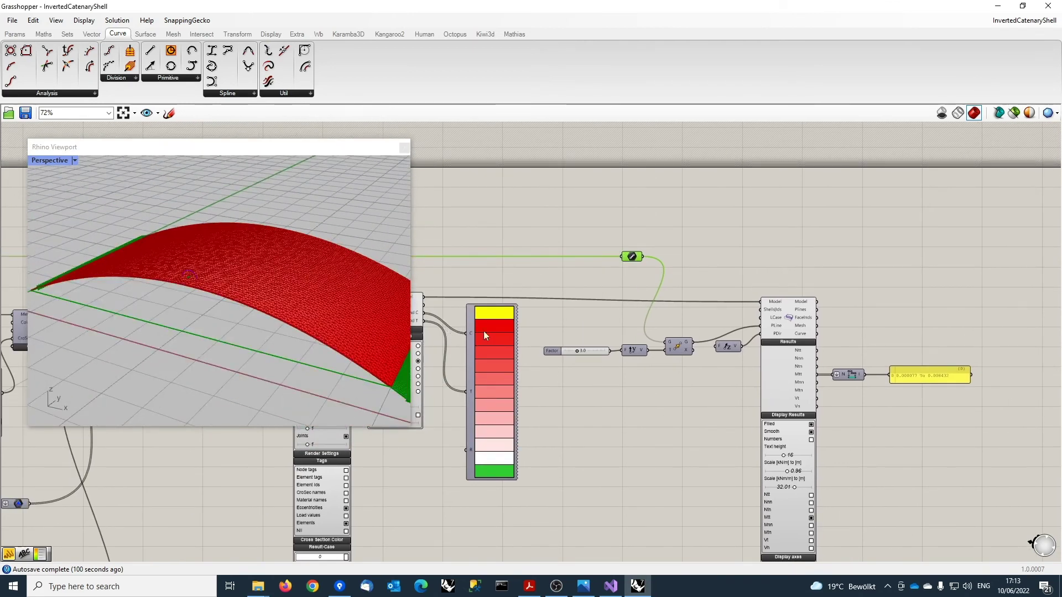
scroll(912, 336, up, 3)
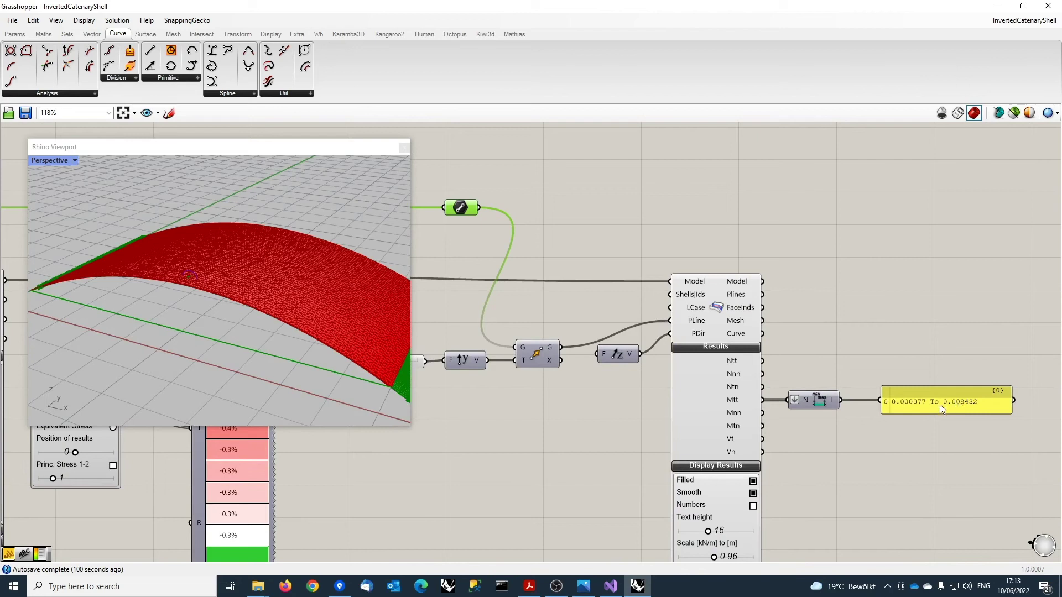
right_drag(504, 454, 581, 412)
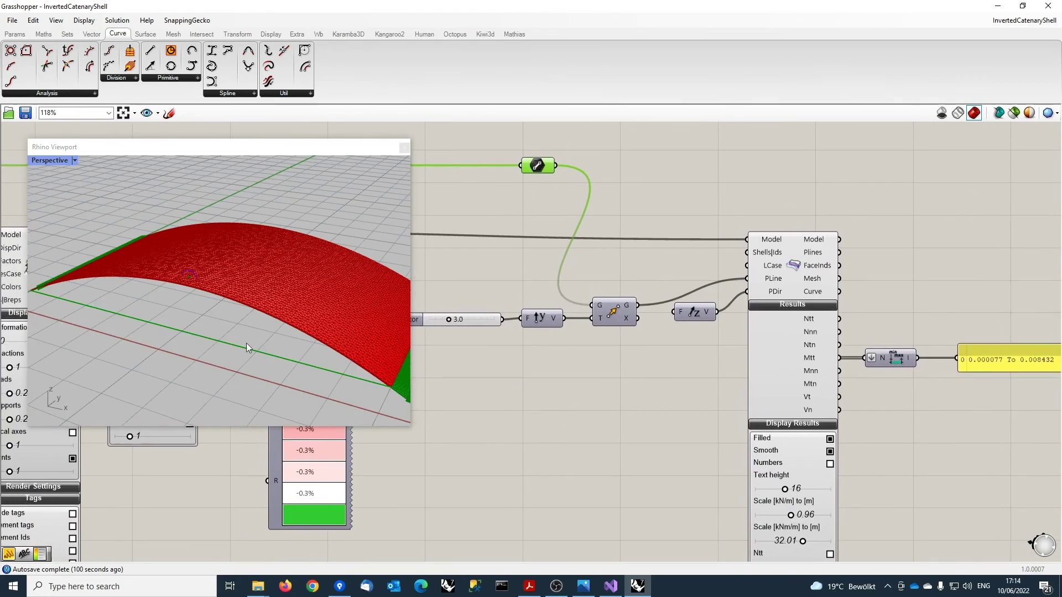
right_drag(247, 344, 275, 294)
scroll(274, 294, up, 3)
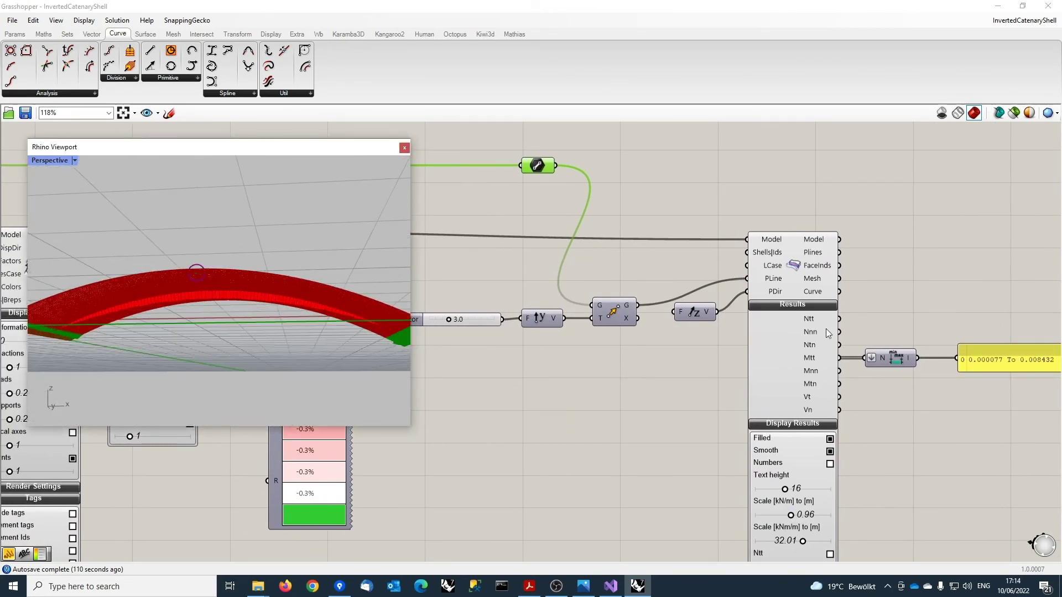
Enable the Ntt result display on the Shell Section component and view the full normal-force diagram over the shell
right_drag(897, 419, 879, 289)
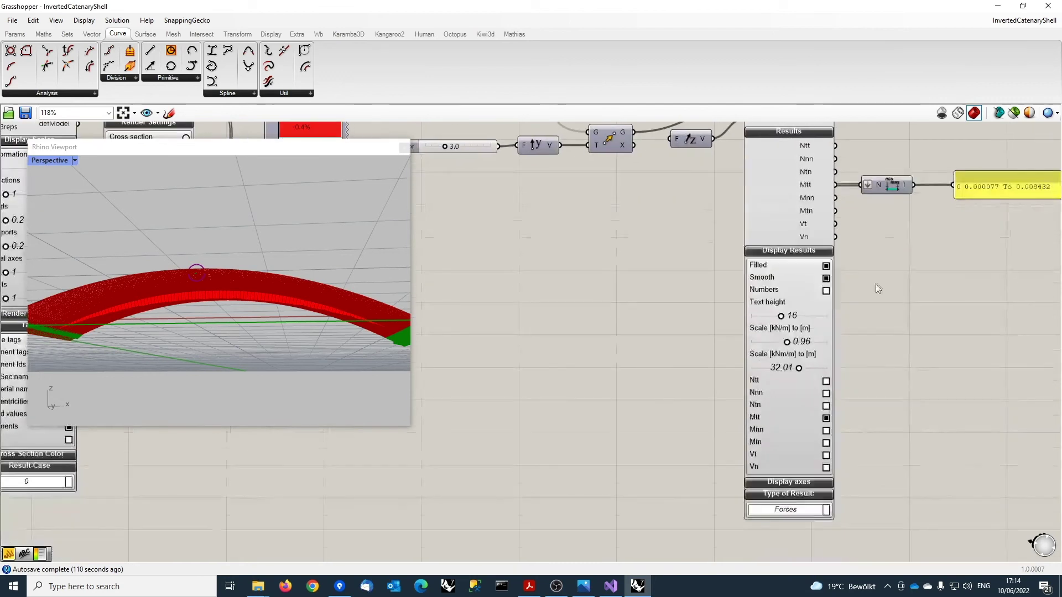
click(826, 381)
scroll(270, 271, down, 15)
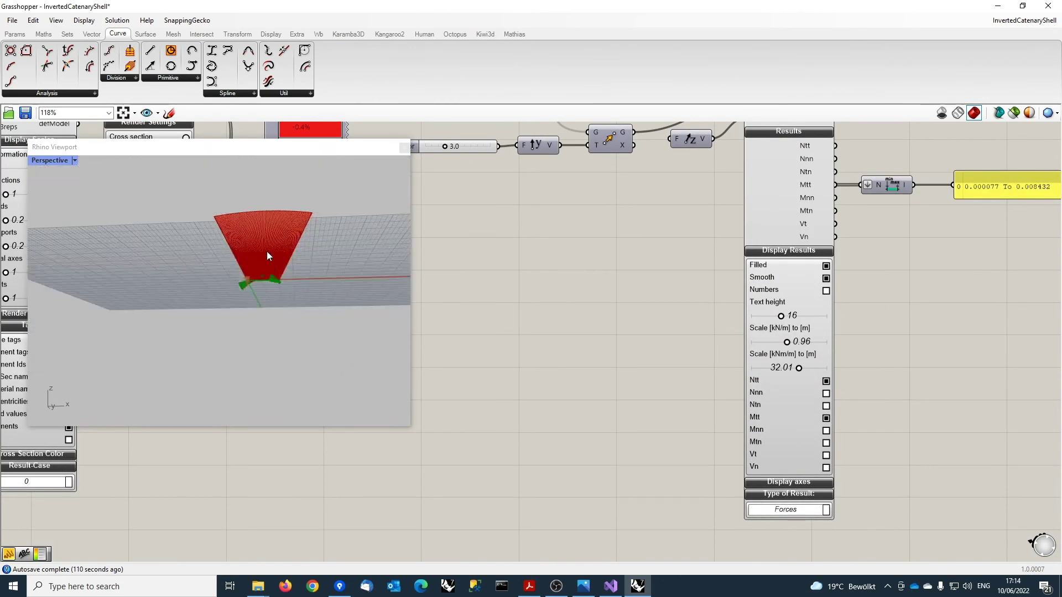
scroll(257, 248, up, 7)
scroll(616, 320, down, 5)
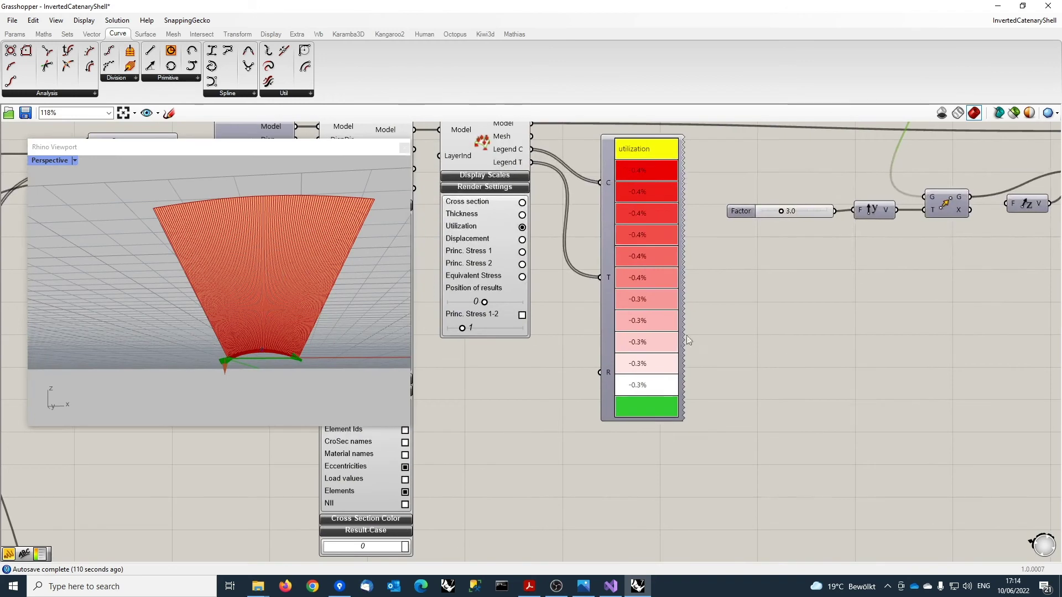
Set the catenary's Length to 10.8 and view the reshaped shell with its normal-force diagram from the side
right_drag(483, 321, 801, 350)
scroll(630, 332, up, 3)
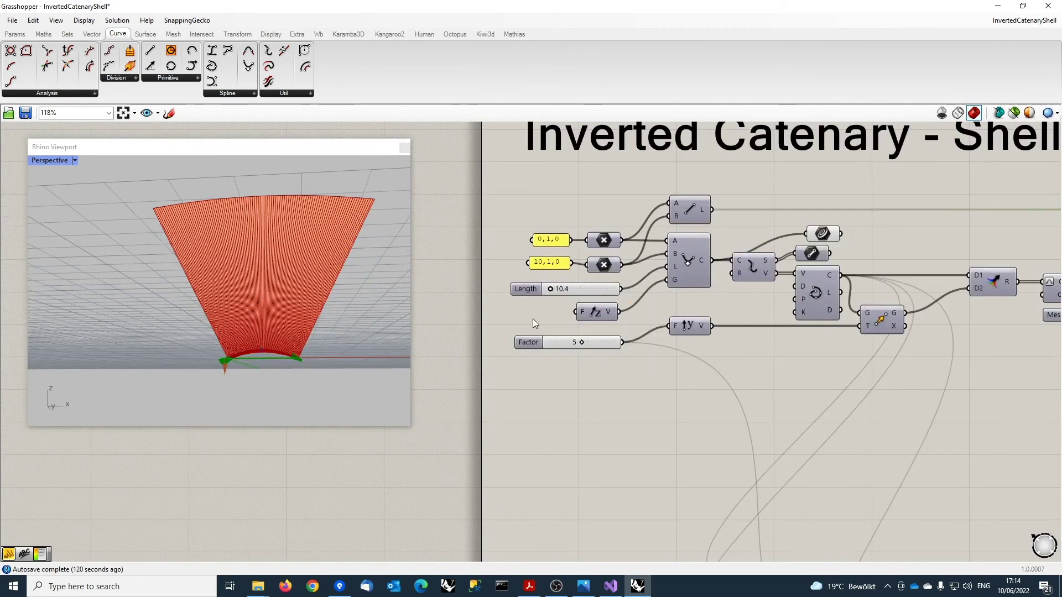
scroll(532, 319, up, 2)
right_drag(211, 345, 341, 384)
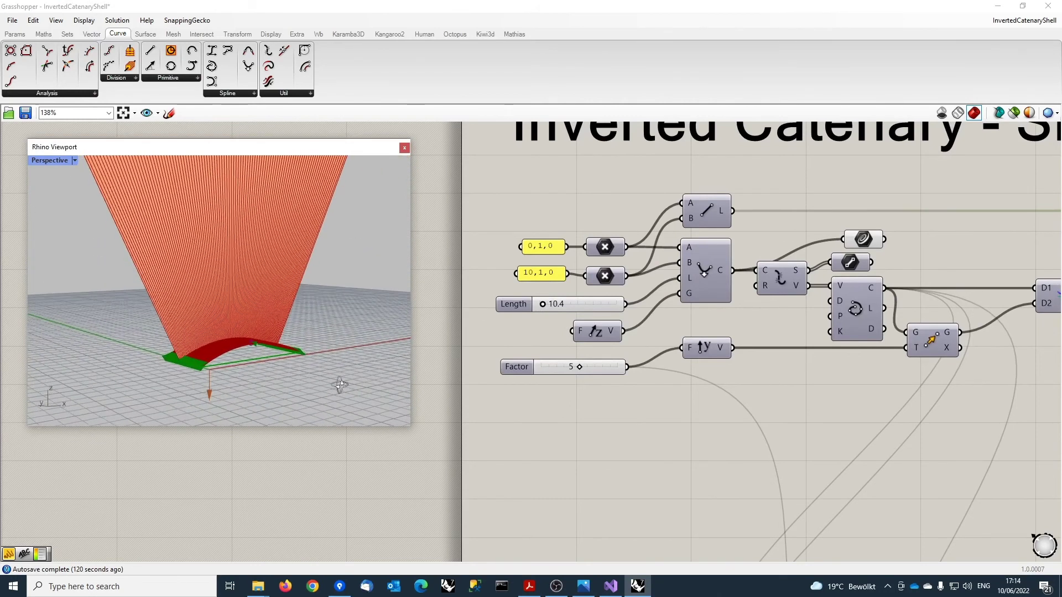
scroll(252, 337, up, 2)
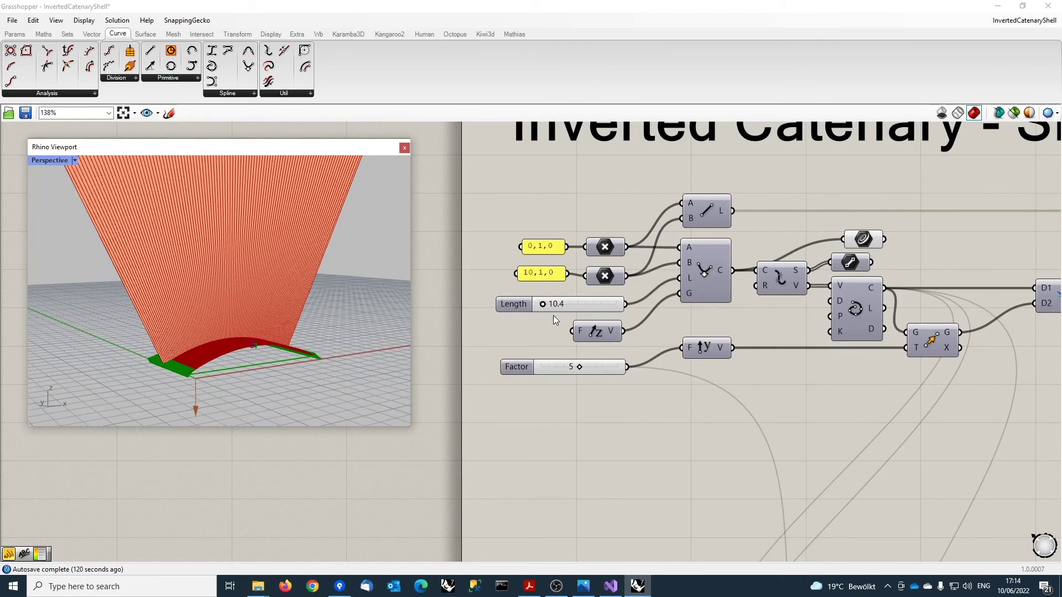
mouse_move(543, 303)
mouse_down()
mouse_move(594, 308)
mouse_move(537, 304)
mouse_move(548, 304)
mouse_up()
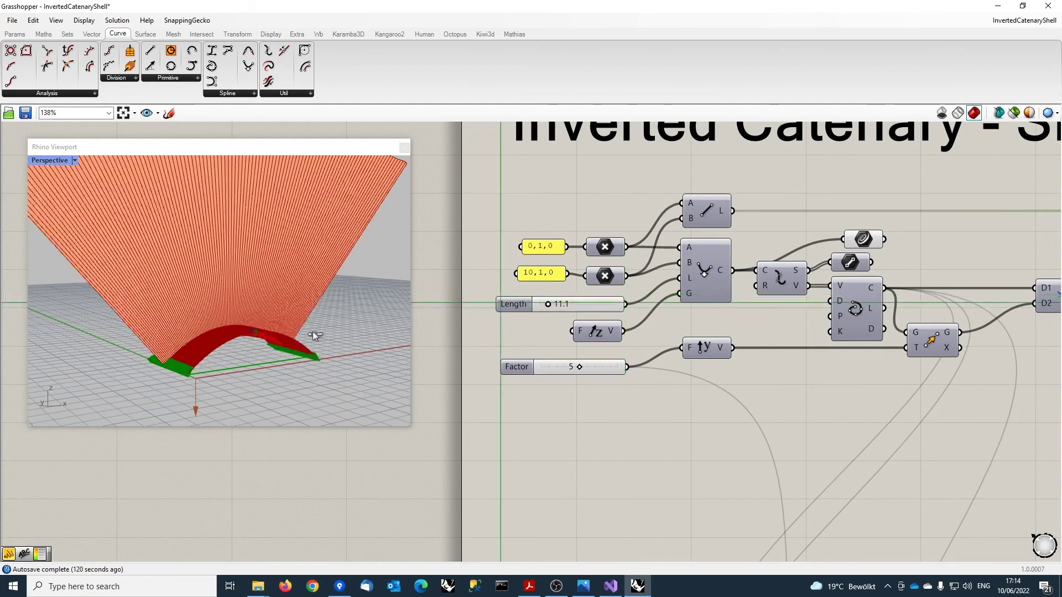
right_drag(284, 353, 177, 327)
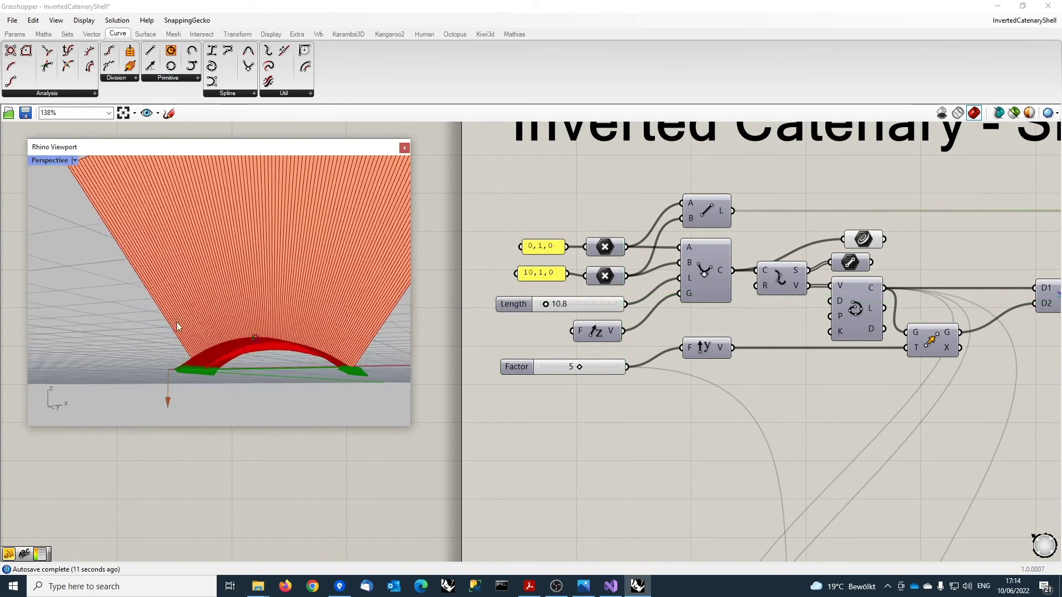
Turn off the Ntt result display on the Shell Section component and view the shell without the normal-force diagram
scroll(768, 378, down, 4)
scroll(769, 378, down, 2)
right_drag(849, 405, 520, 402)
scroll(878, 417, up, 2)
right_drag(952, 412, 820, 421)
scroll(813, 403, up, 3)
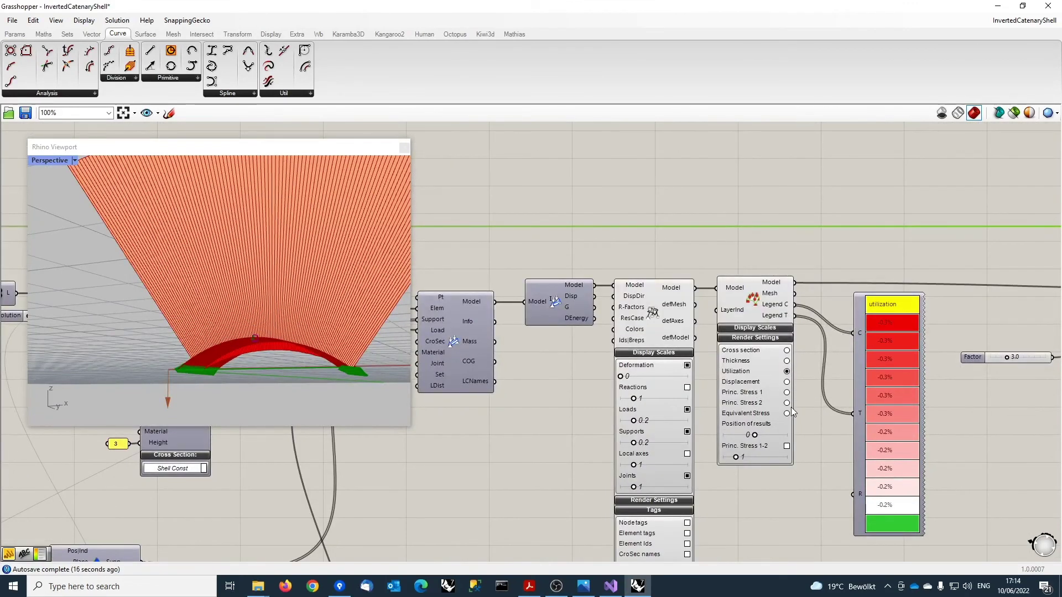
right_drag(928, 391, 466, 396)
right_drag(922, 461, 841, 349)
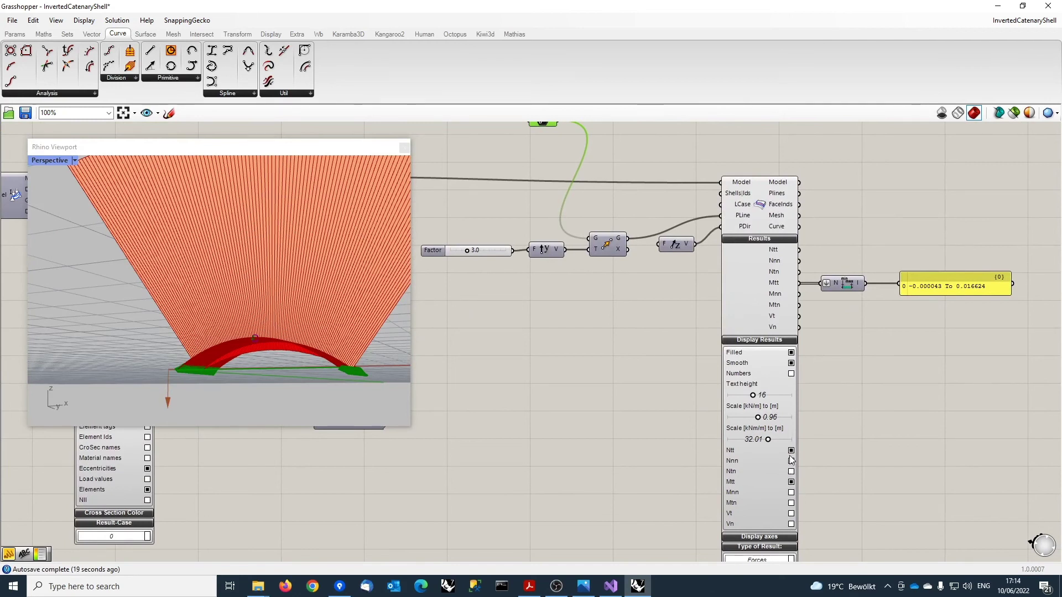
click(791, 451)
right_drag(300, 378, 299, 409)
Trace the definition back from the result components to the shell's meshing components and inspect the shell up close
right_drag(582, 369, 1039, 376)
scroll(744, 376, down, 2)
right_drag(507, 387, 691, 354)
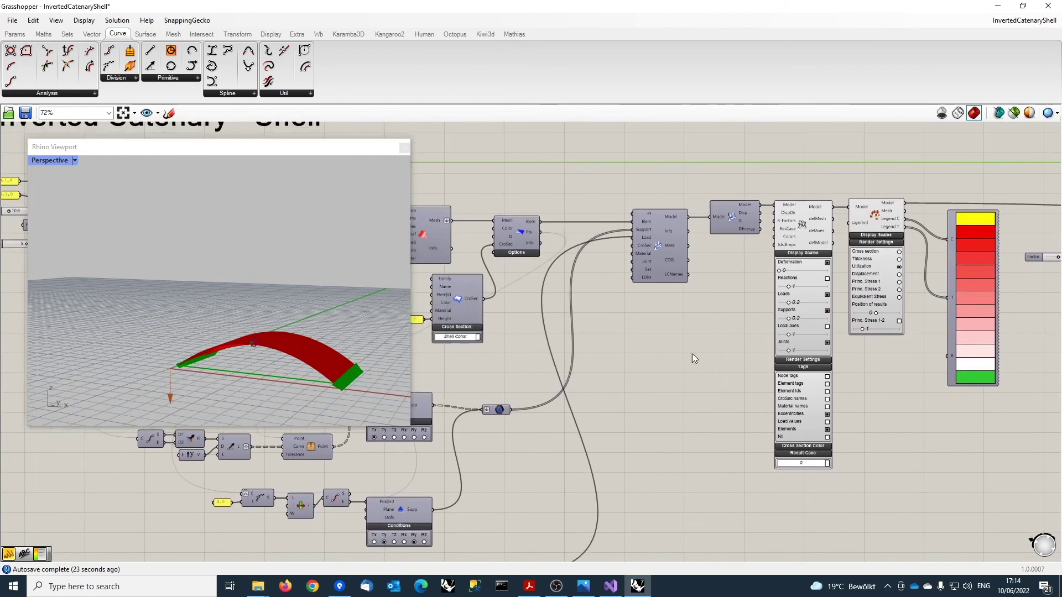
right_drag(310, 354, 344, 287)
scroll(254, 361, up, 5)
right_drag(546, 360, 1003, 446)
right_drag(319, 302, 305, 358)
scroll(767, 359, up, 4)
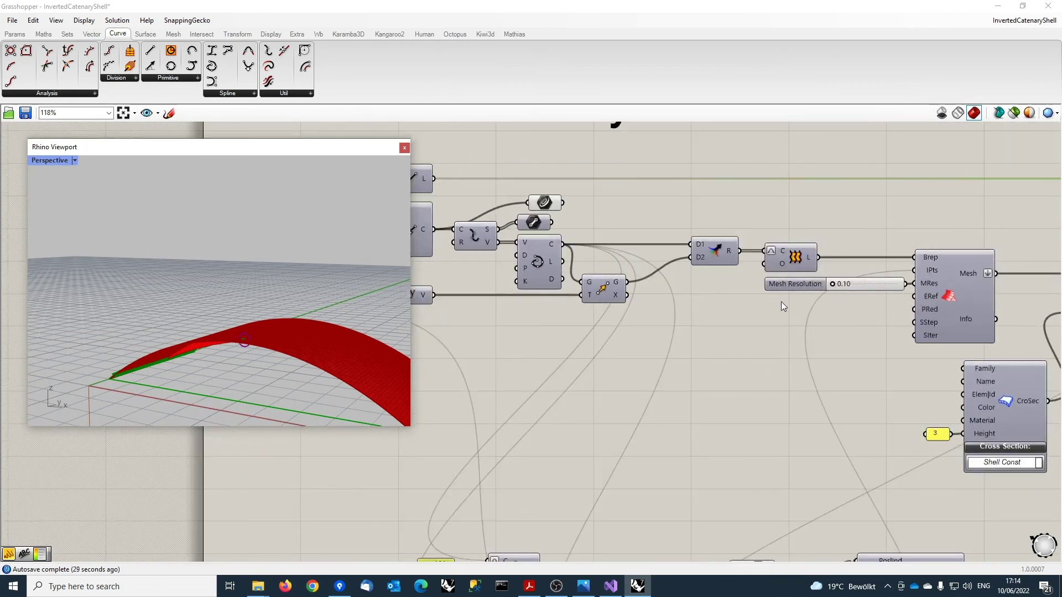
Set the Mesh Resolution to 1.00 and inspect the coarse shell mesh
right_drag(347, 371, 388, 351)
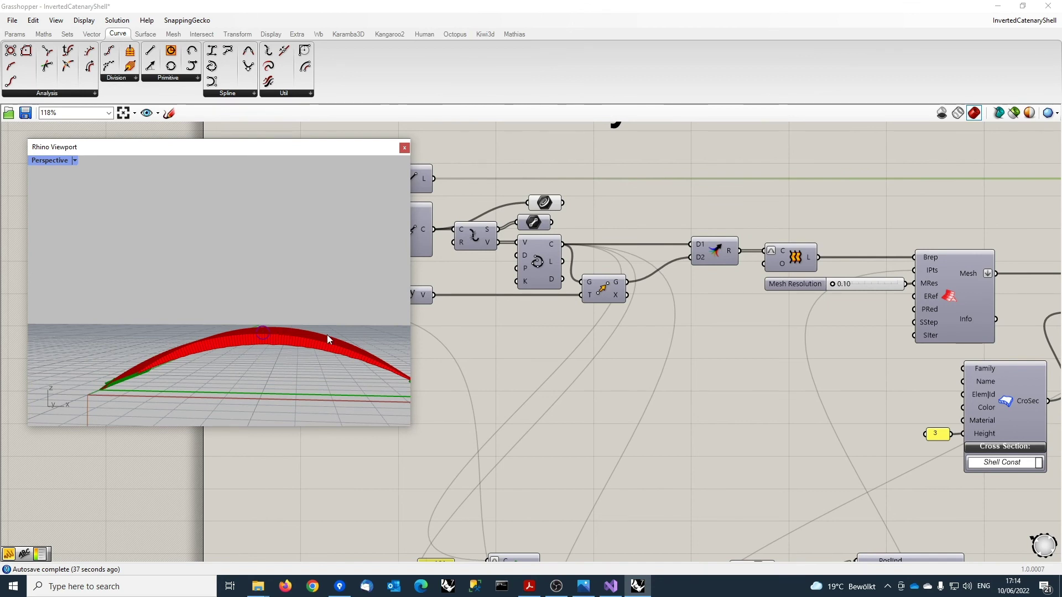
right_drag(842, 371, 759, 454)
right_drag(297, 356, 205, 322)
scroll(762, 334, up, 3)
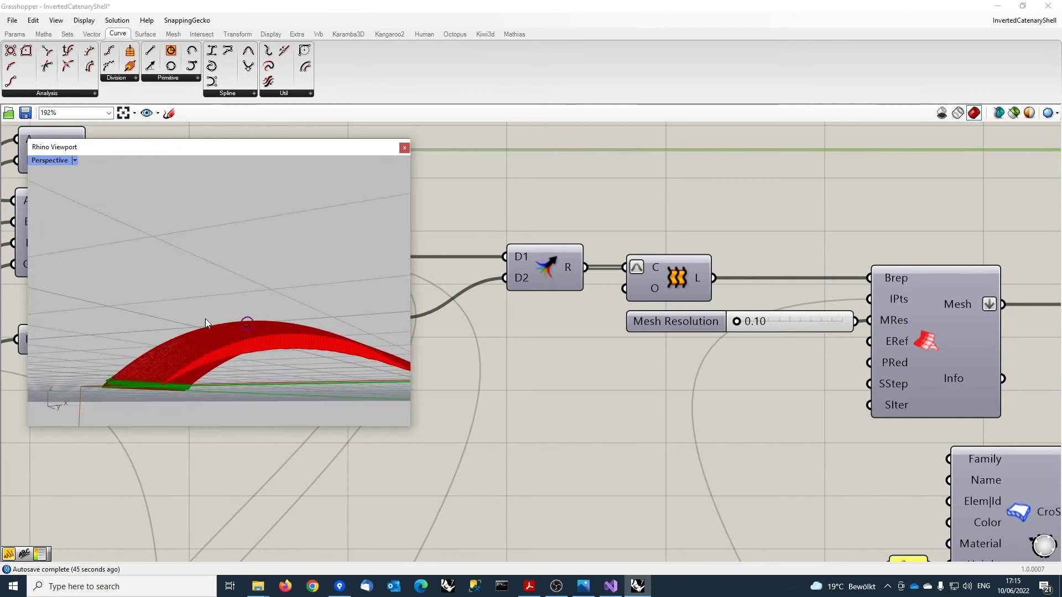
drag(738, 323, 857, 325)
right_drag(256, 272, 366, 283)
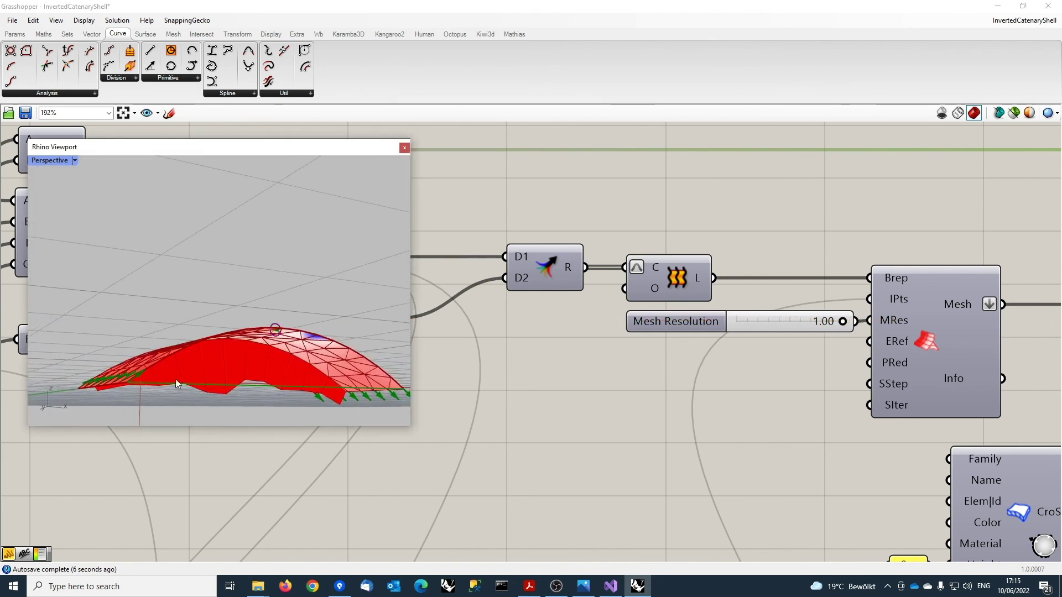
Set the Mesh Resolution back to 0.10 and view the shell's top surface and supports
drag(845, 324, 279, 338)
right_drag(280, 338, 223, 210)
right_drag(252, 296, 253, 339)
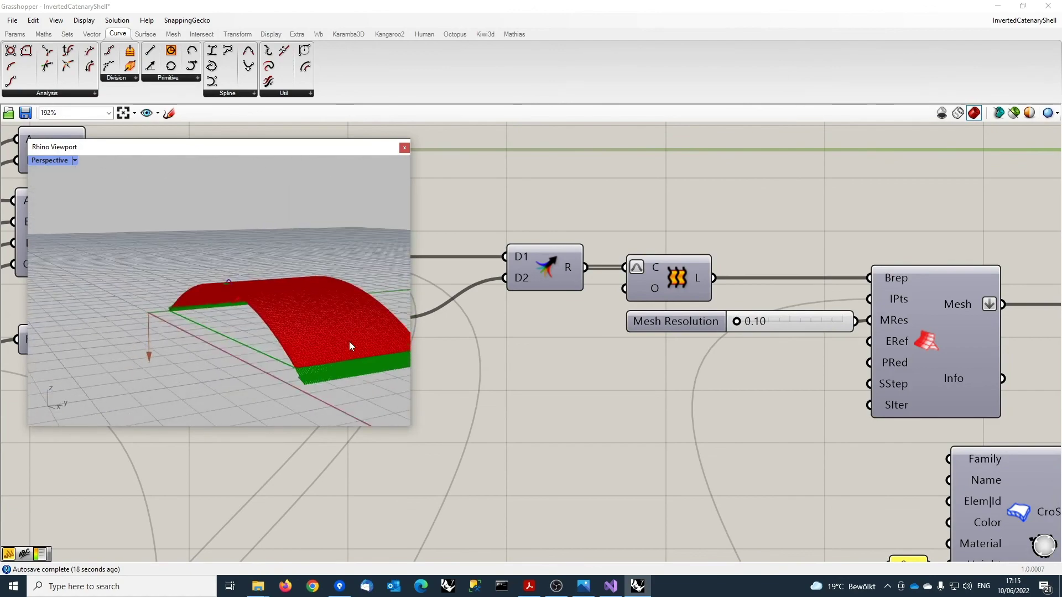
scroll(708, 433, down, 2)
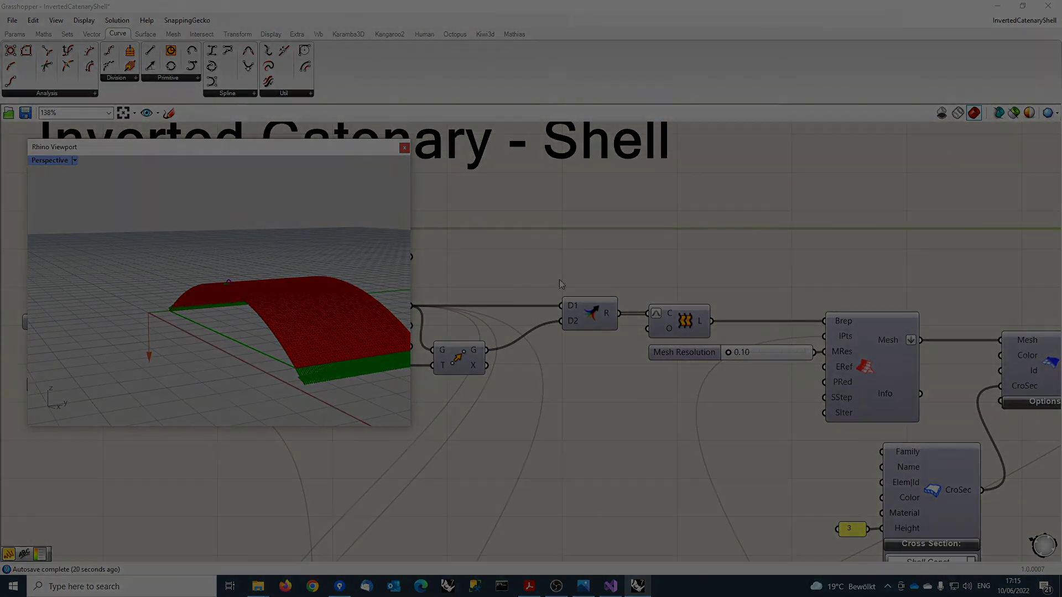